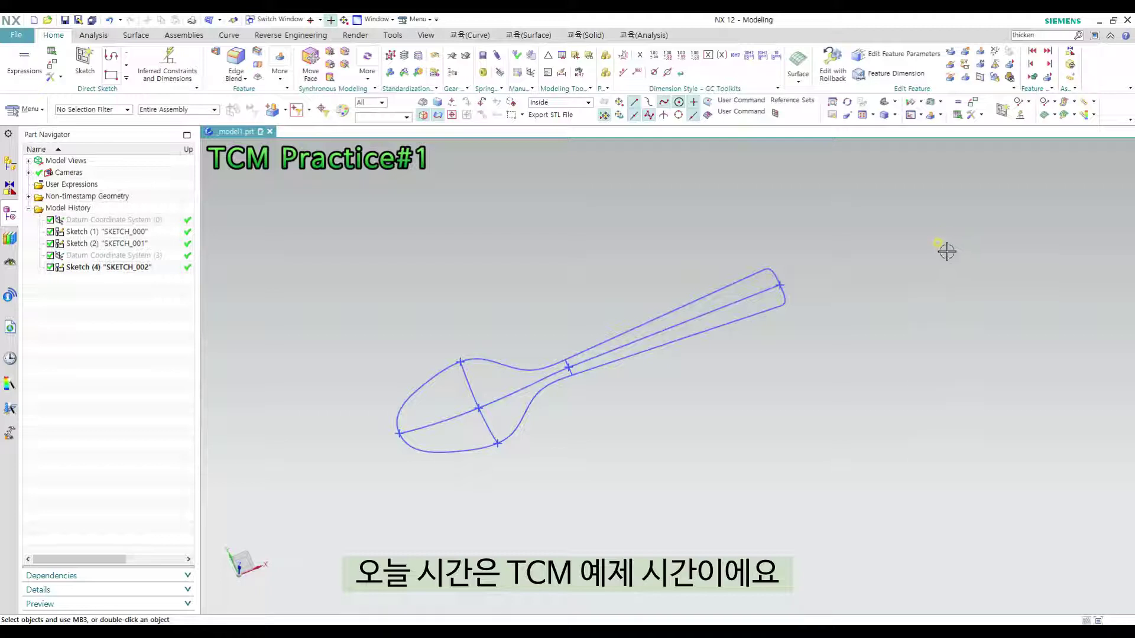
Start a Through Curve Mesh and add the tip point of the spoon bowl as the first primary set
mouse_move(794, 289)
middle_mouse_down()
mouse_move(765, 195)
mouse_move(754, 286)
mouse_move(770, 283)
mouse_move(734, 243)
mouse_move(757, 265)
mouse_move(729, 300)
mouse_move(743, 297)
mouse_move(716, 264)
mouse_move(717, 293)
mouse_move(753, 314)
middle_mouse_up()
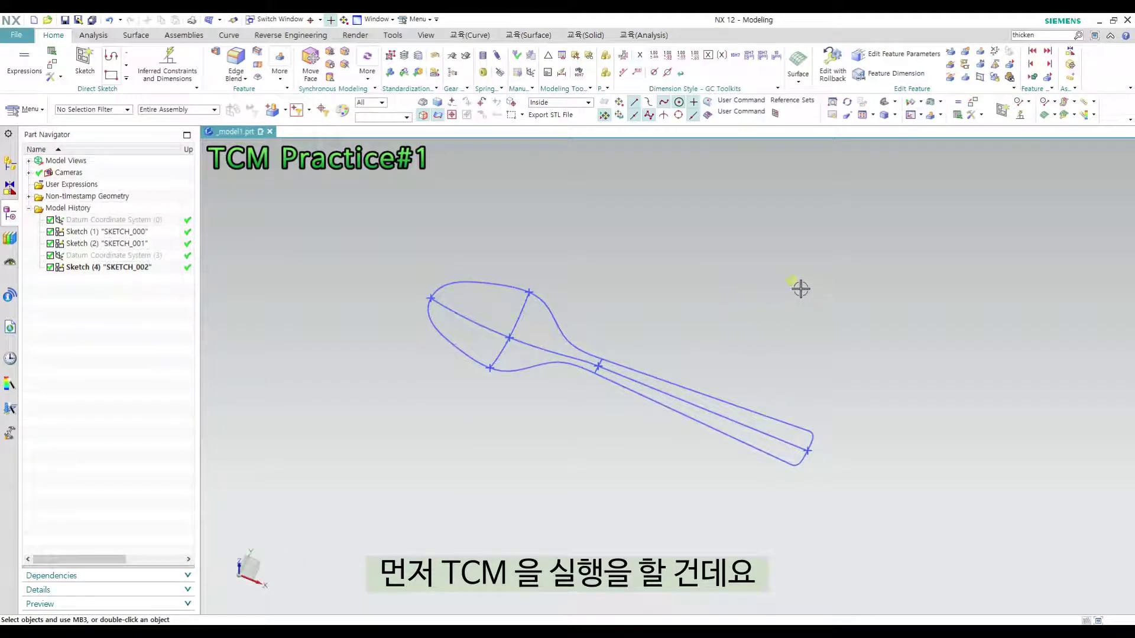
middle_click(748, 271, "ctrl+shift")
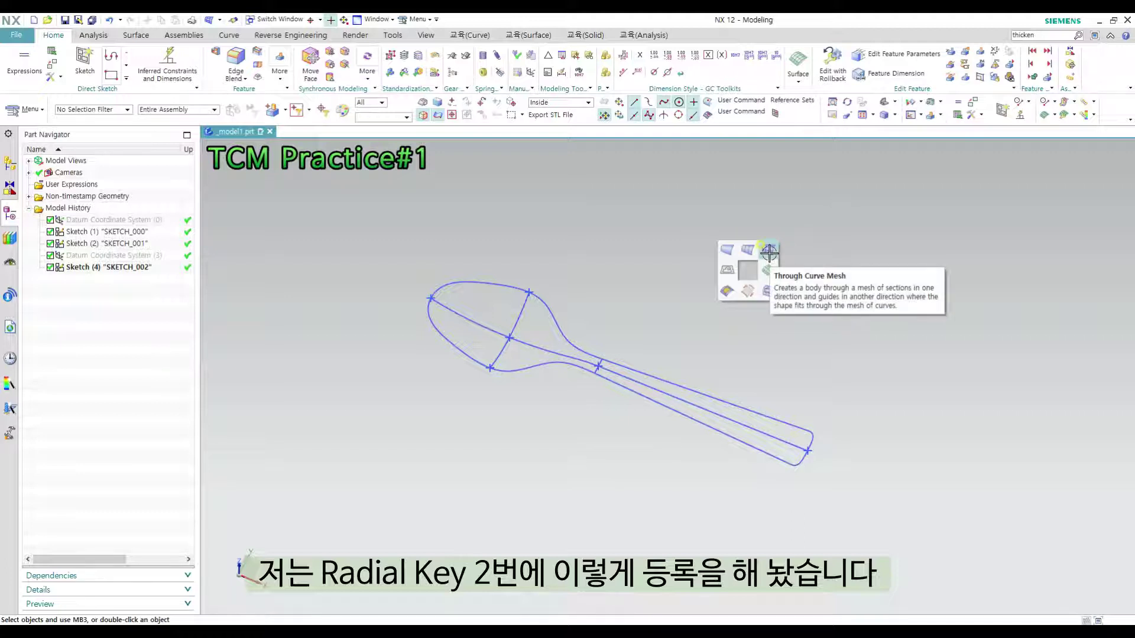
left_click(769, 253)
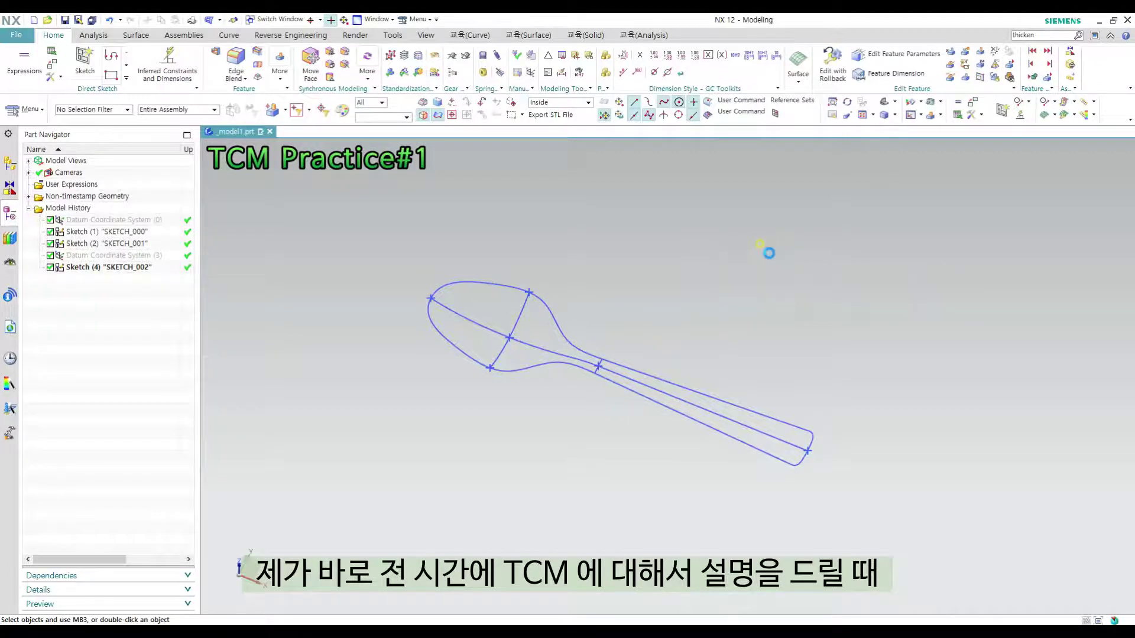
middle_click_drag(707, 299, 704, 306, "shift")
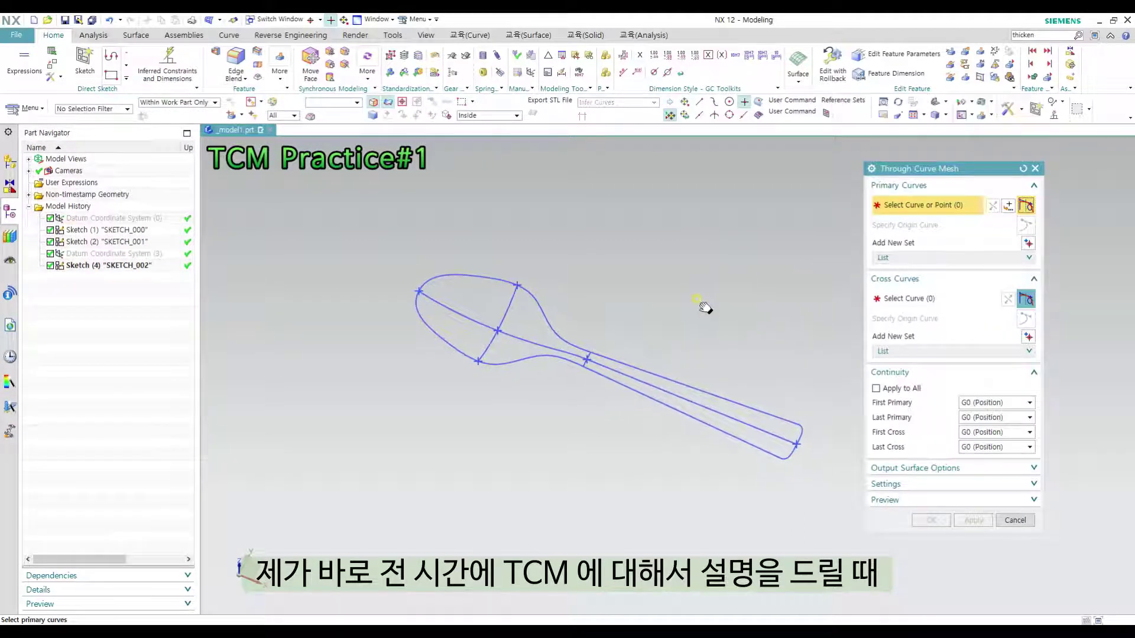
middle_click_drag(799, 269, 739, 284)
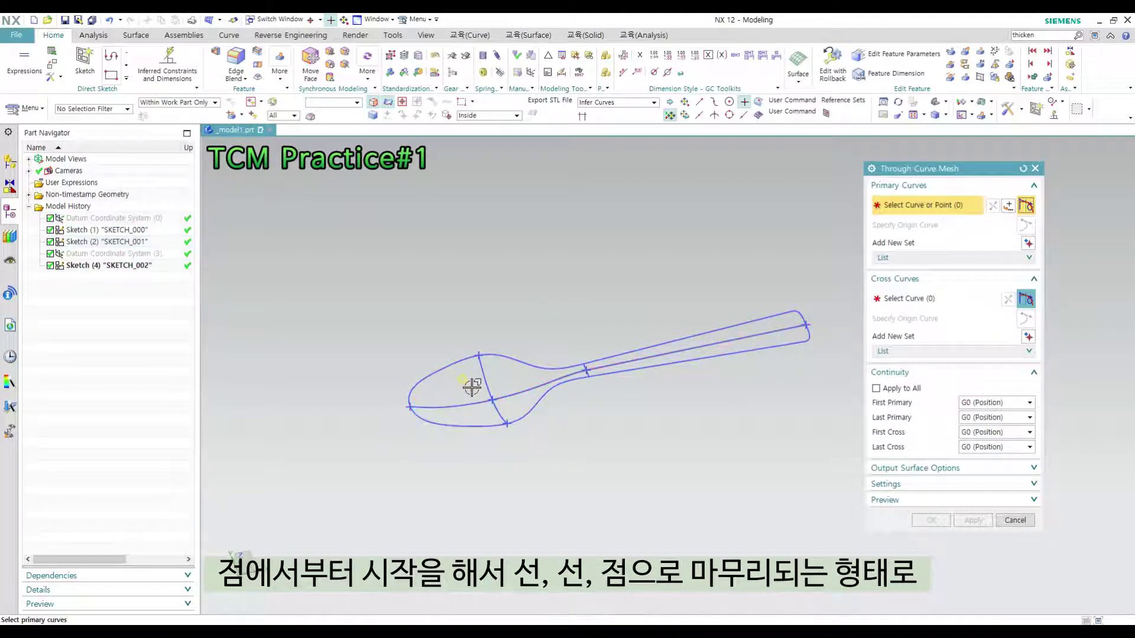
scroll(587, 372, "up", 3)
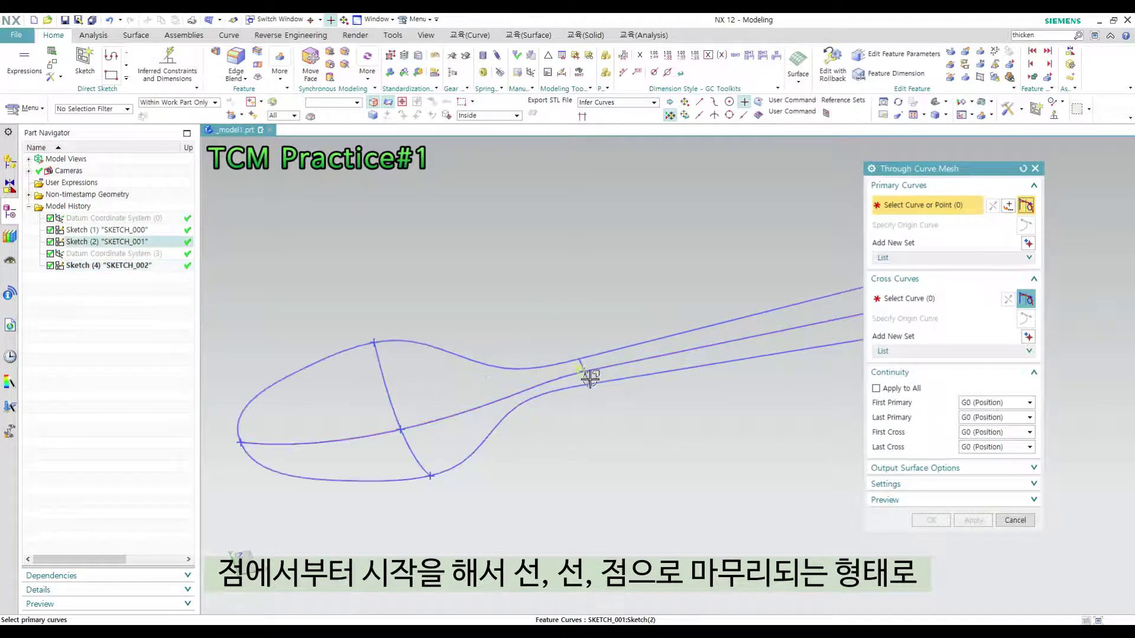
scroll(591, 372, "down", 3)
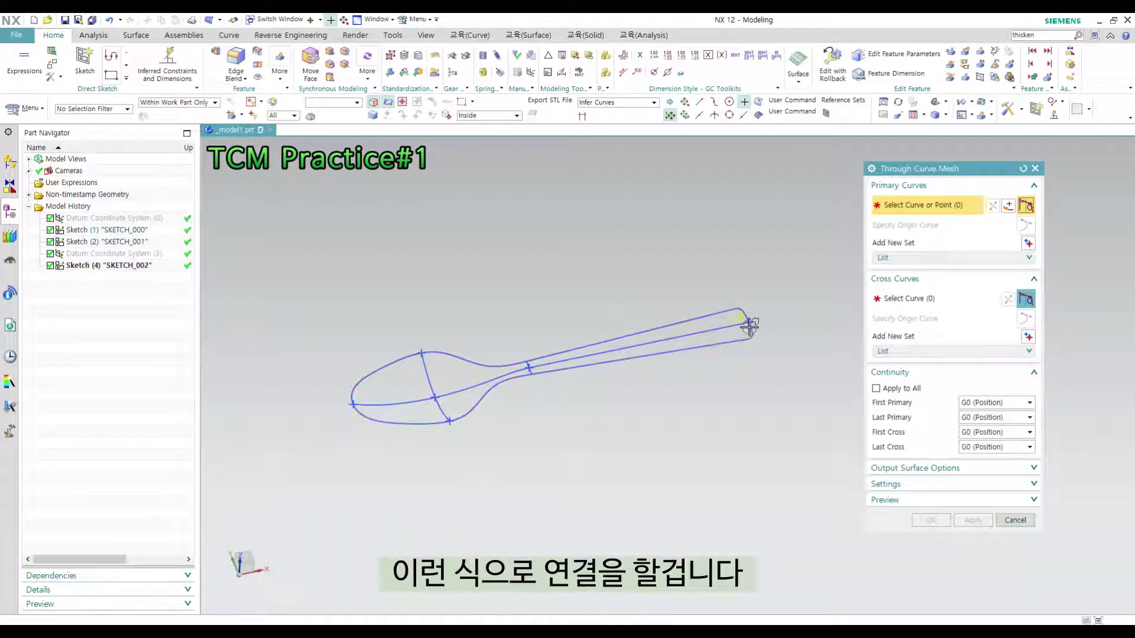
middle_click_drag(768, 369, 701, 378)
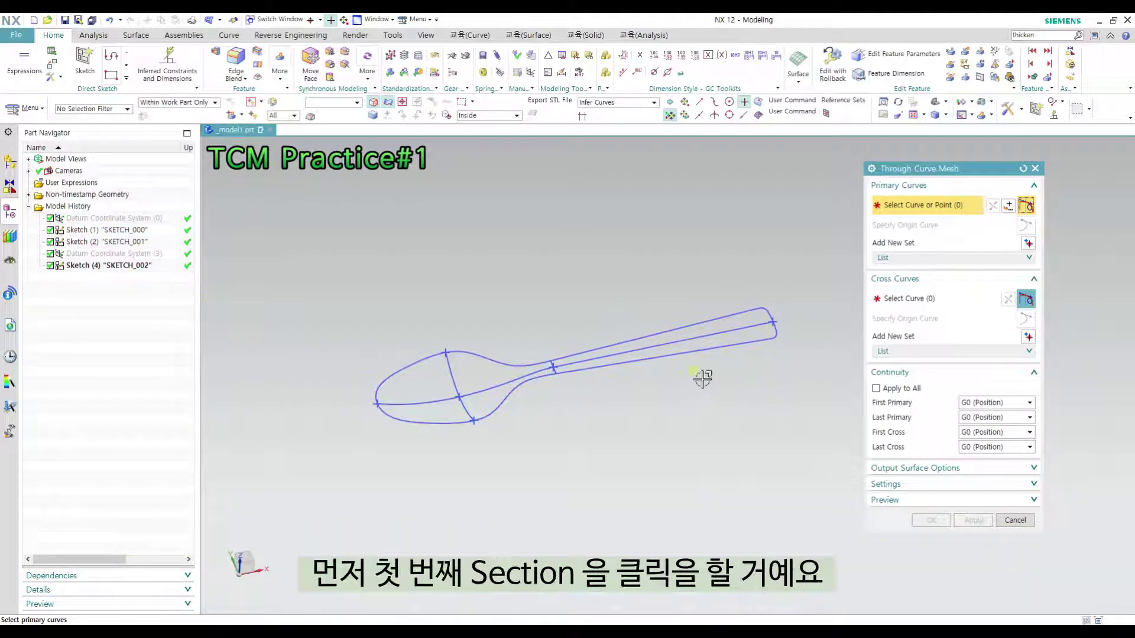
left_click(375, 404)
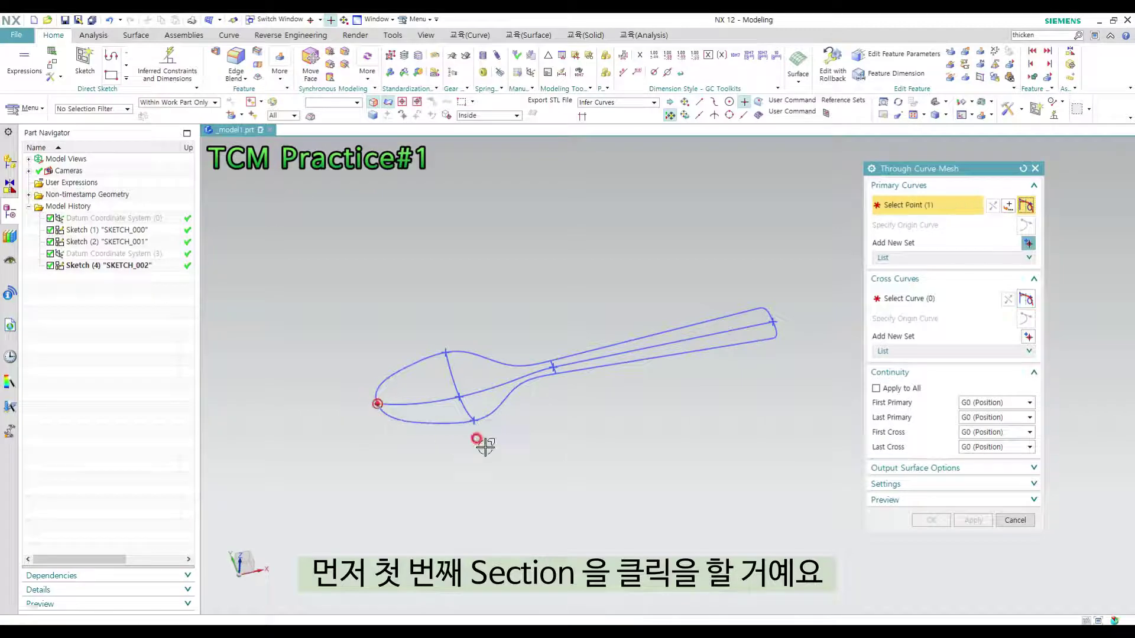
middle_click(499, 326)
Set the curve rule to Single Curve and pick the crosswise curve of the bowl as the second primary set
left_click(453, 374)
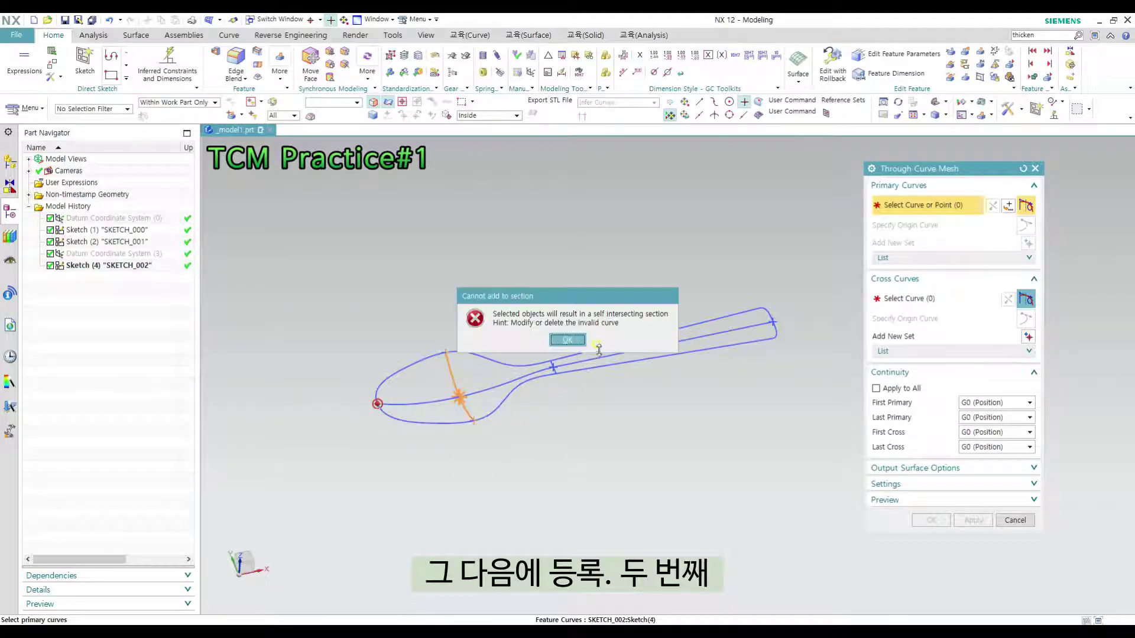
left_click(610, 347)
left_click(618, 103)
left_click(597, 113)
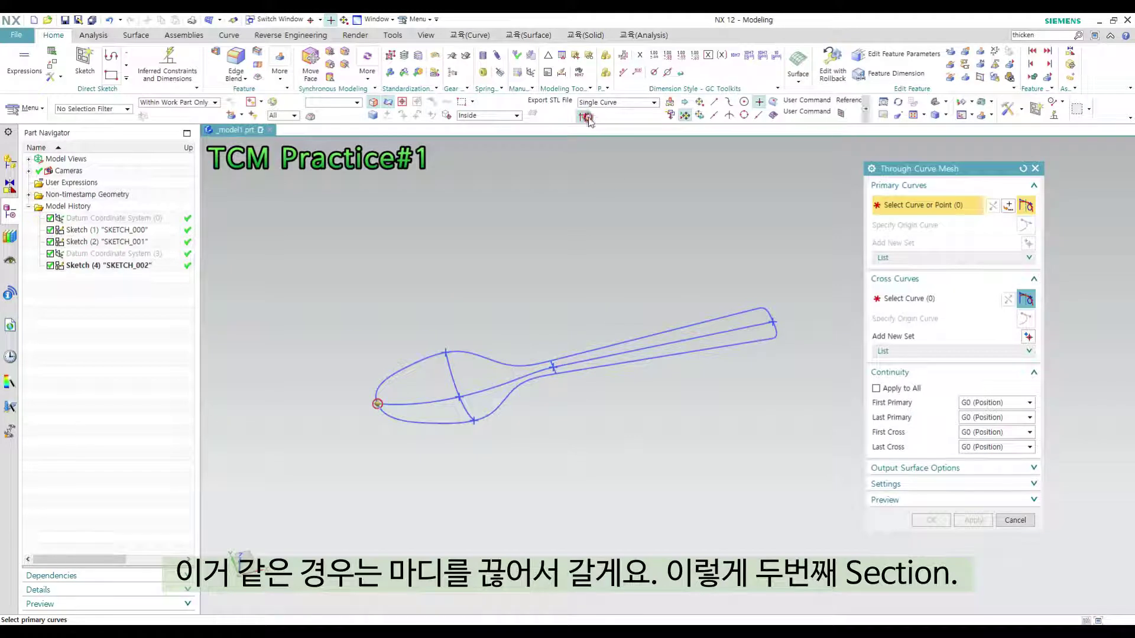
left_click(453, 376)
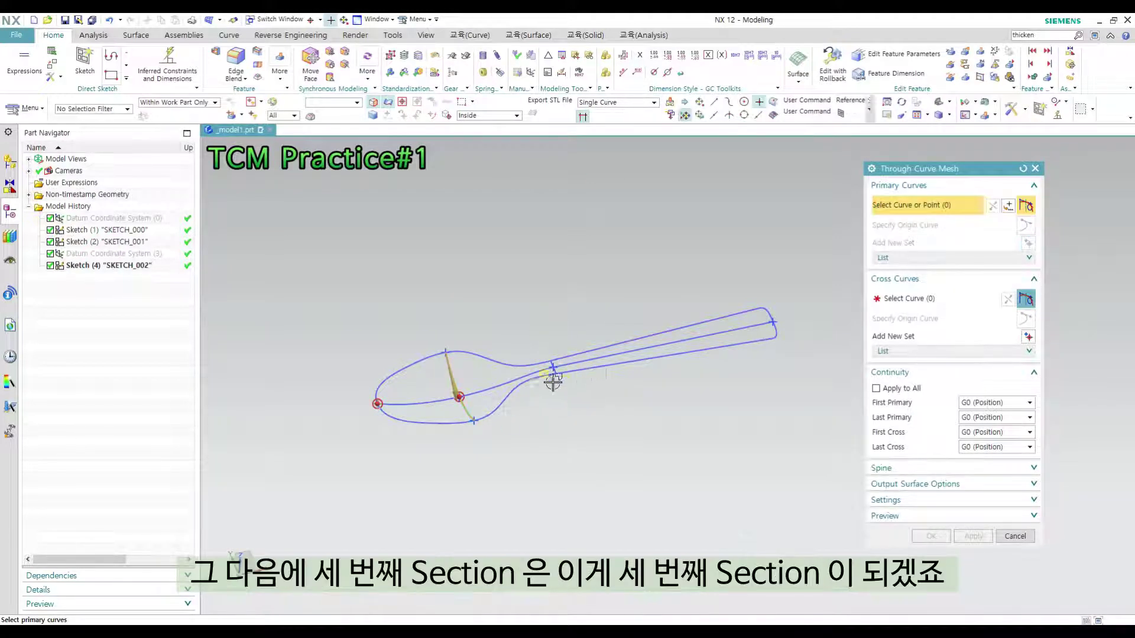
Add the short crosswise line at the spoon's neck as the third primary set
scroll(552, 373, "up", 5)
left_click(572, 392)
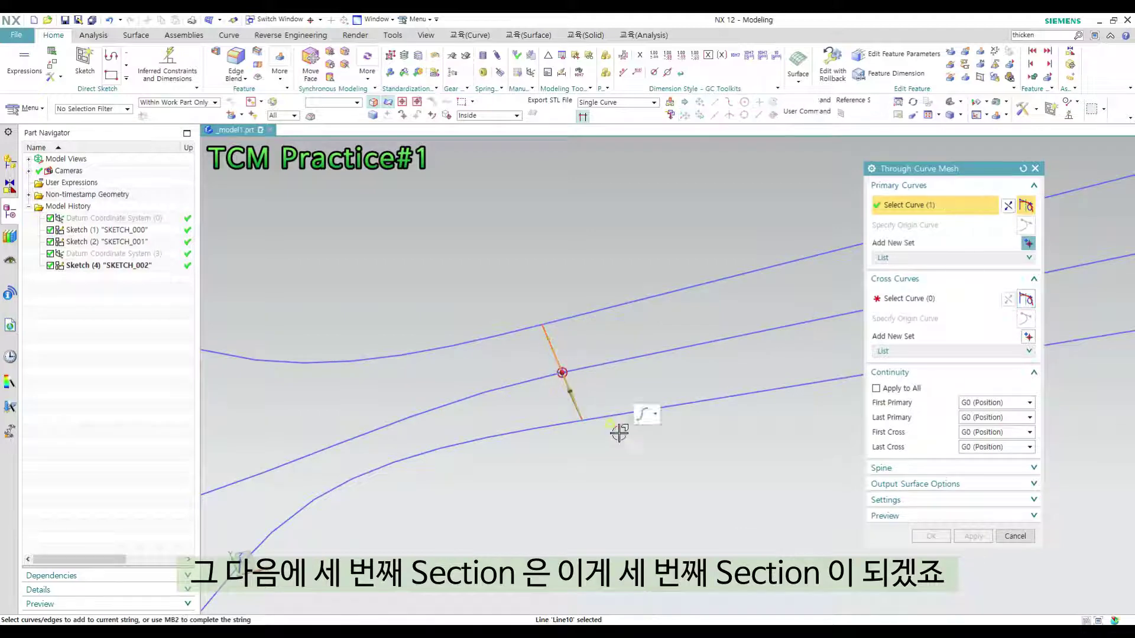
scroll(449, 390, "down", 5)
scroll(442, 388, "down", 2)
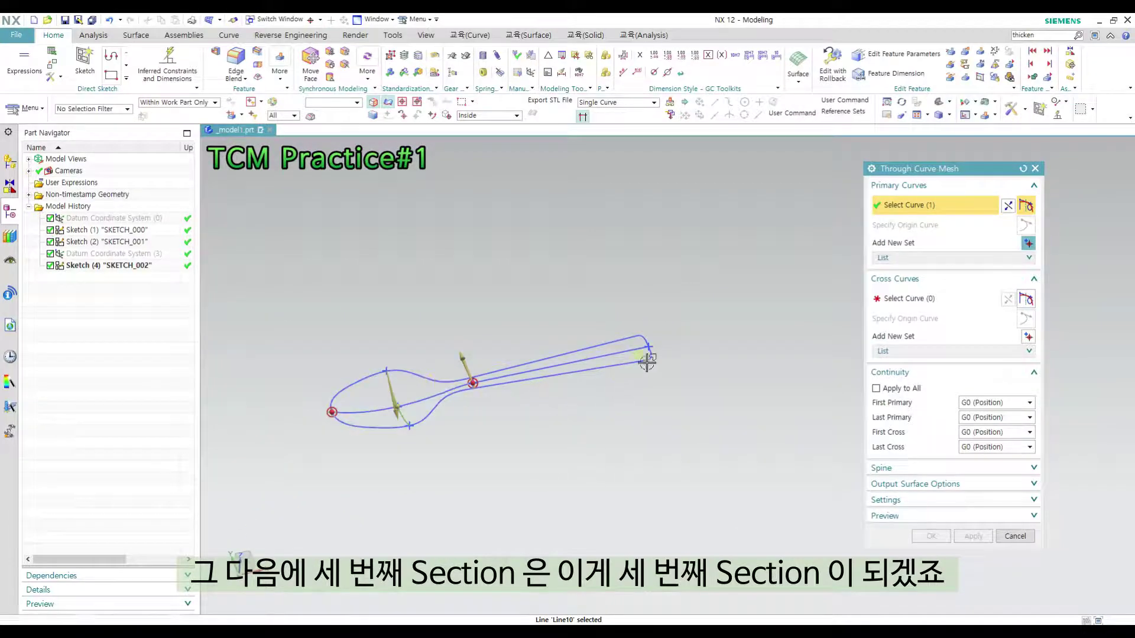
middle_click(654, 337)
Add the point at the end of the handle's centre line as the fourth primary set
scroll(650, 346, "up", 5)
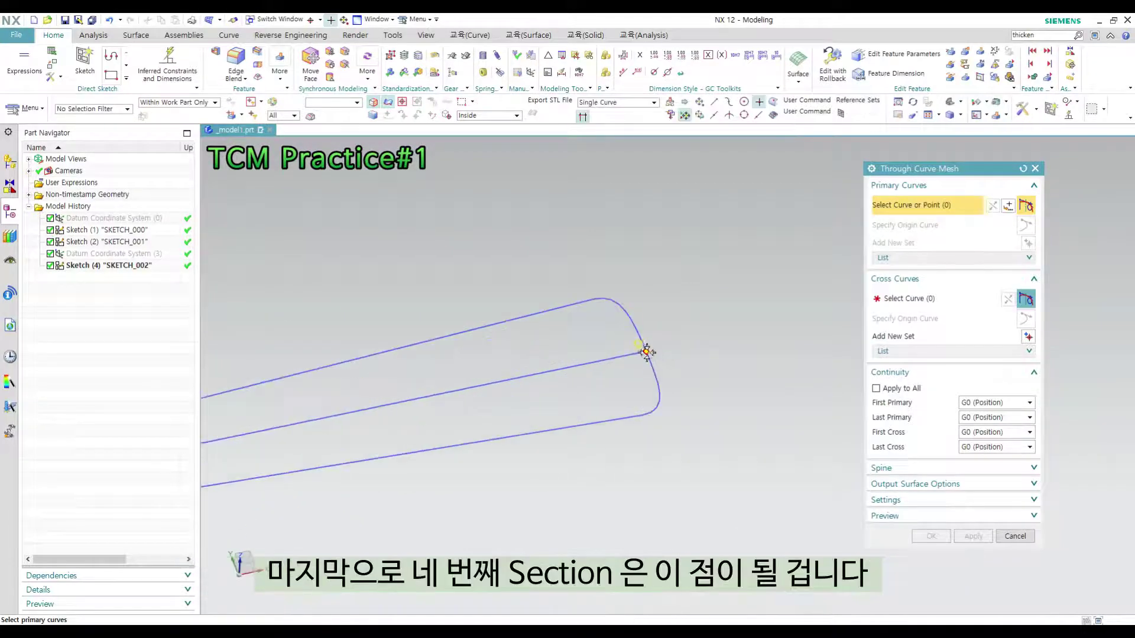
left_click(646, 352)
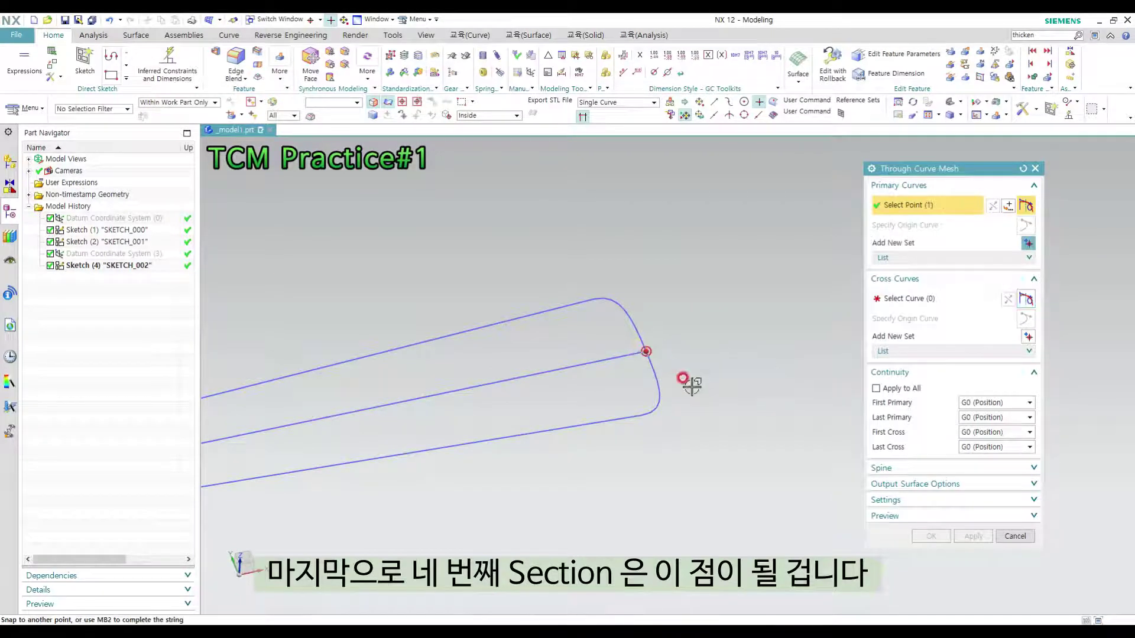
scroll(683, 379, "down", 4)
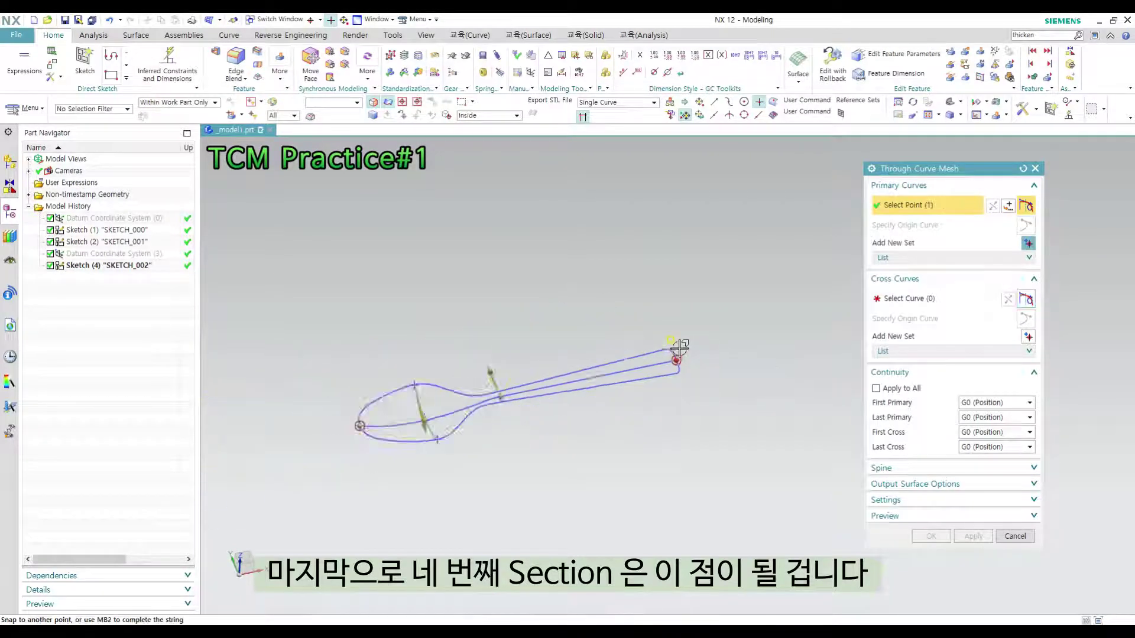
middle_click(727, 385)
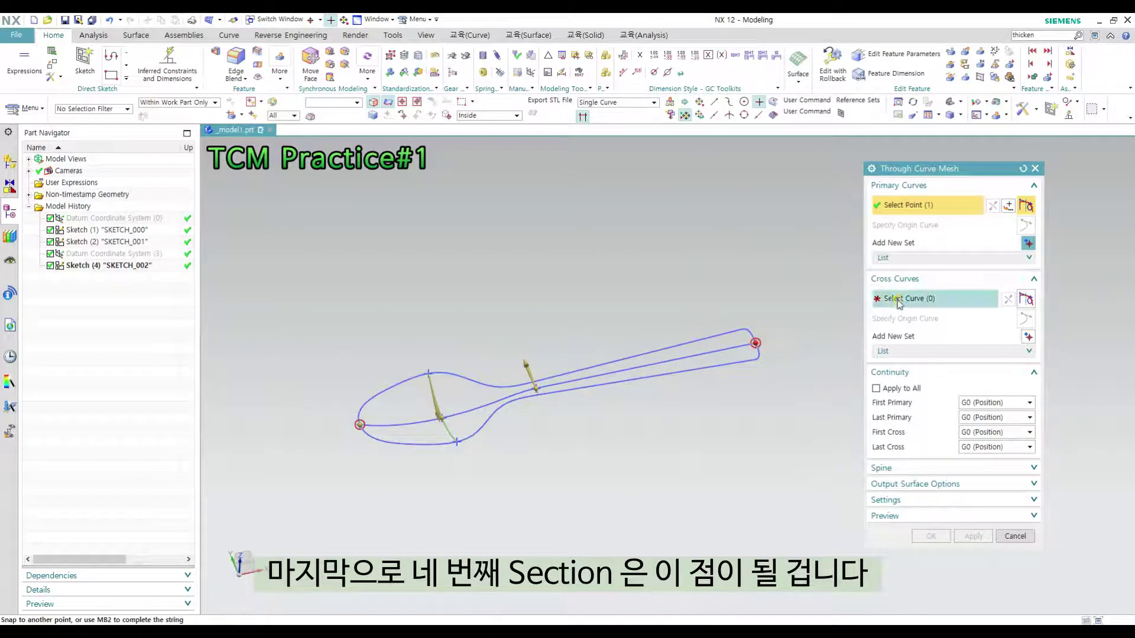
Add the upper outline as the first cross curve set: bowl spline, handle line and rounded handle-end spline
left_click(582, 116)
left_click(395, 381)
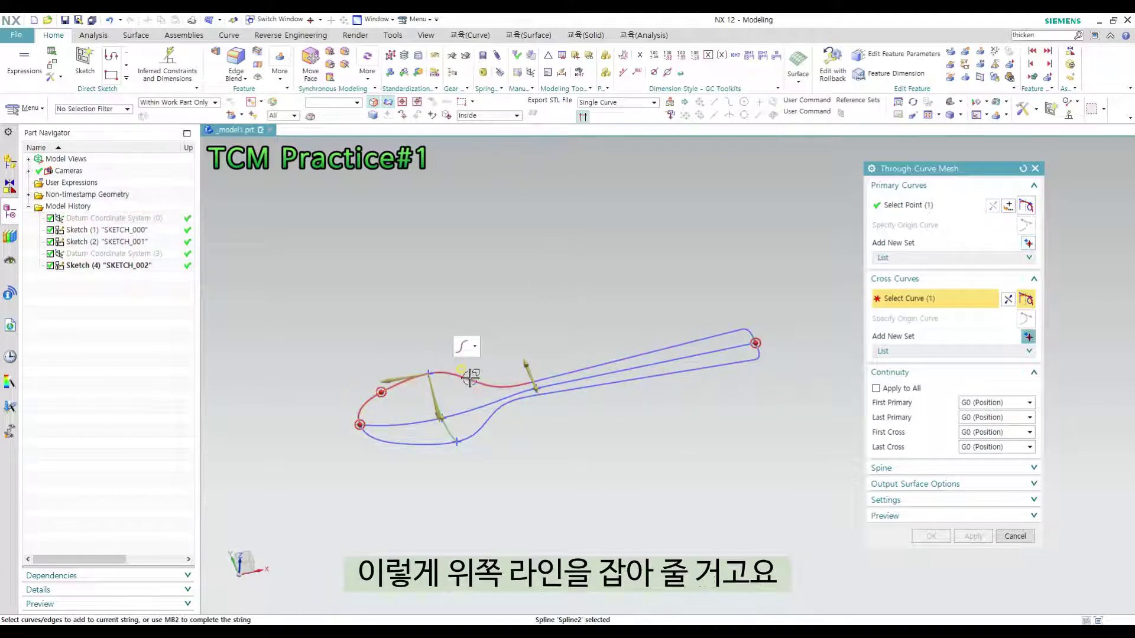
left_click(471, 380)
left_click(580, 374)
scroll(774, 343, "up", 3)
scroll(774, 343, "up", 2)
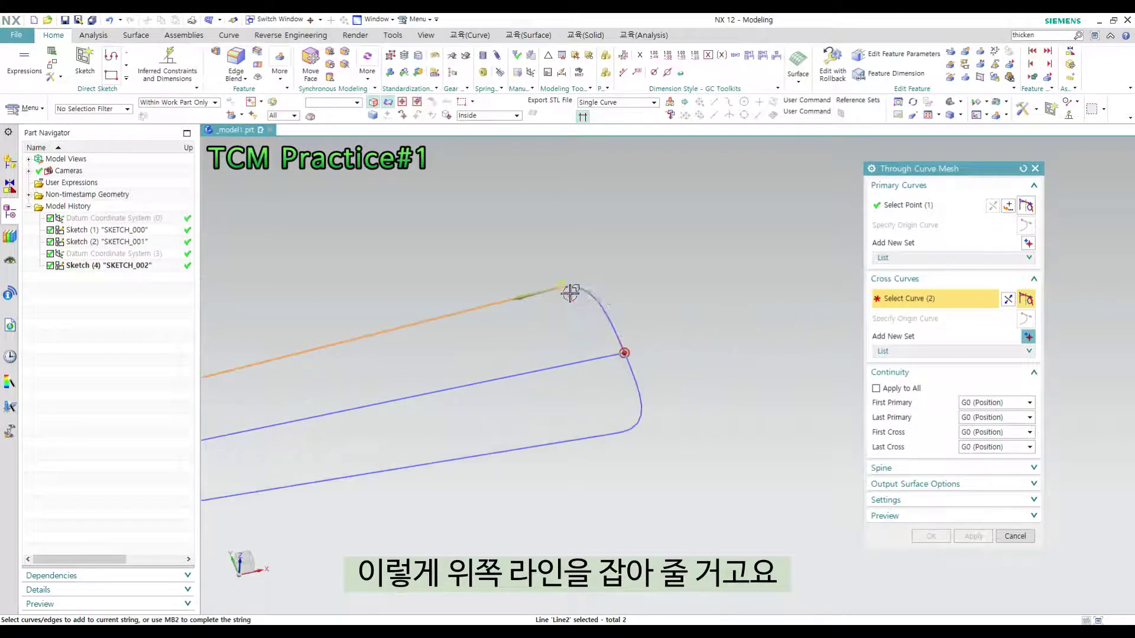
left_click(598, 294)
scroll(703, 319, "down", 2)
scroll(713, 323, "down", 3)
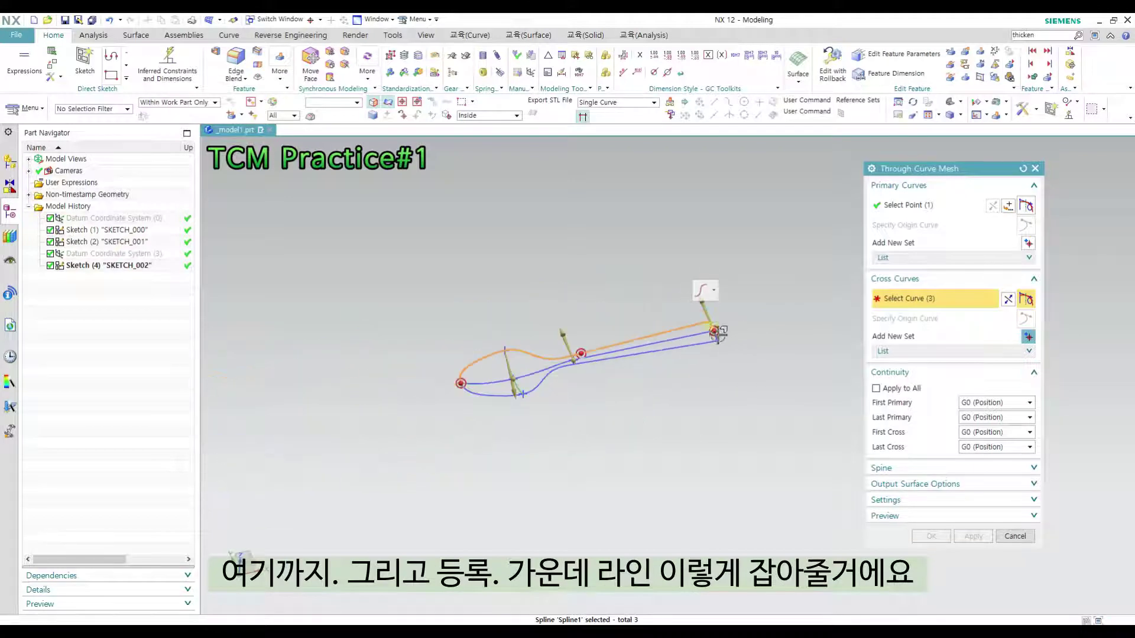
middle_click(683, 351)
Add the centre spline of the bowl and the centre line of the handle as the second cross curve set
scroll(528, 387, "up", 3)
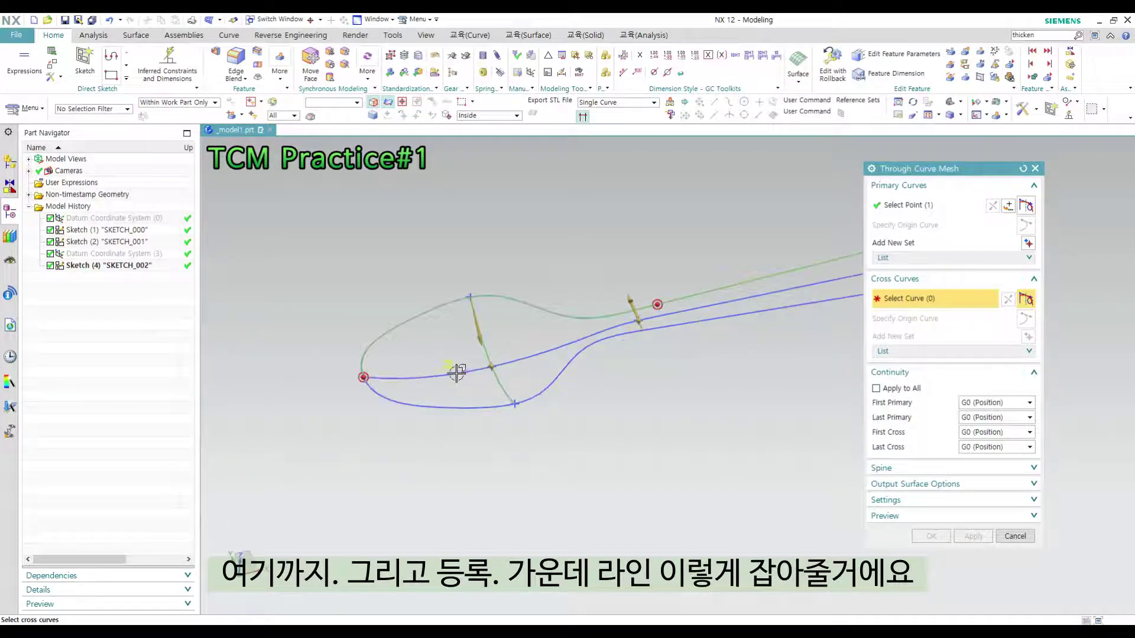
left_click(459, 378)
left_click(680, 311)
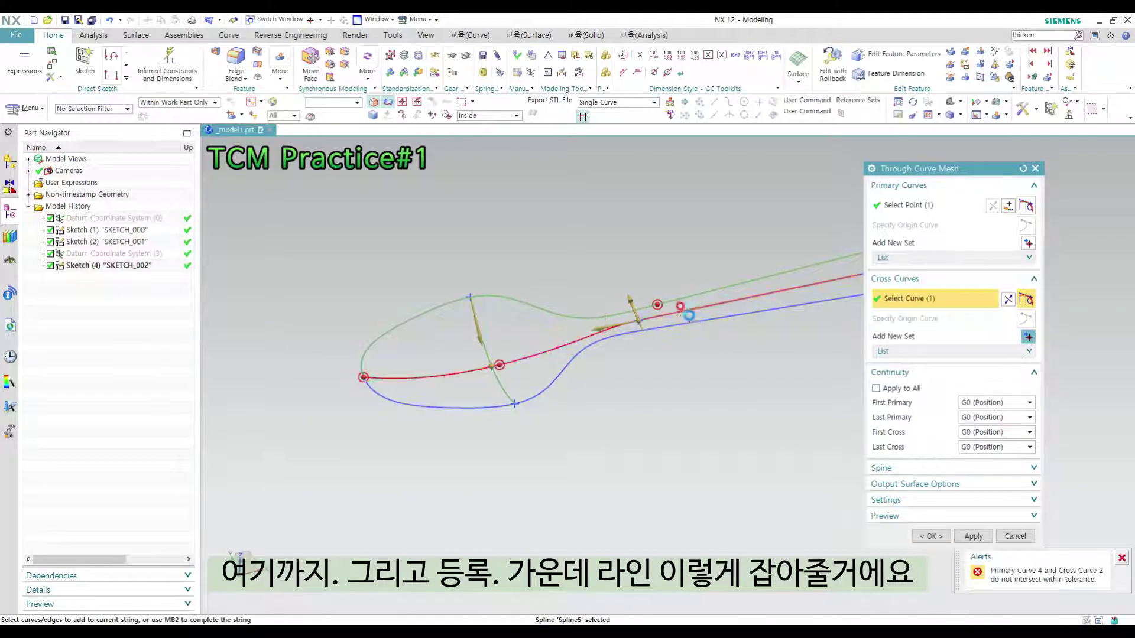
scroll(433, 369, "down", 3)
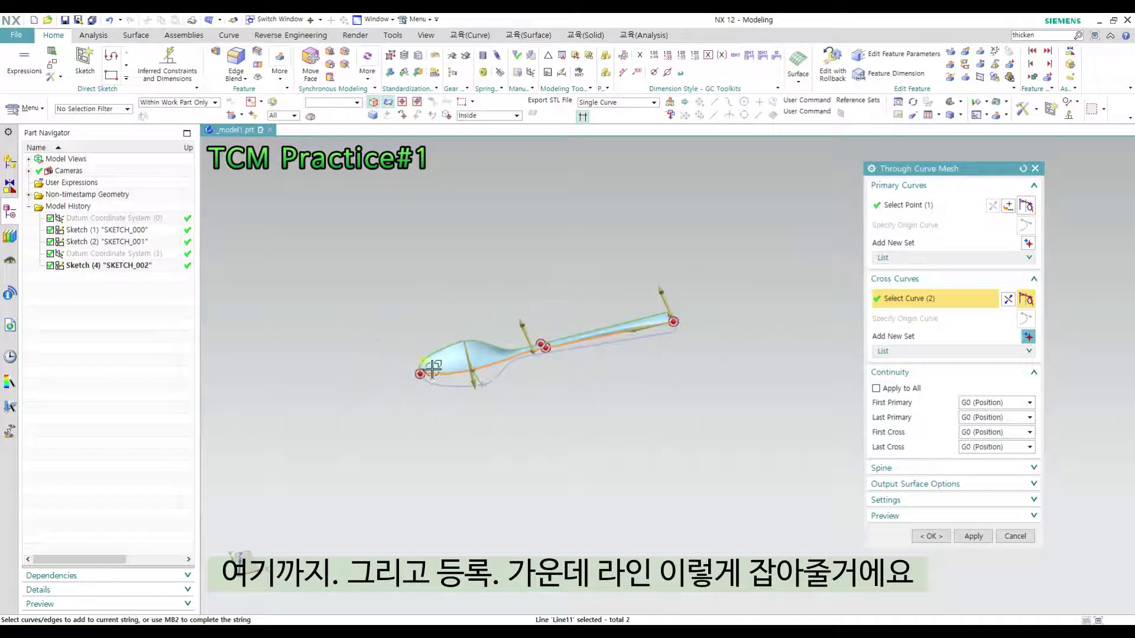
scroll(591, 349, "up", 2)
middle_click(562, 360)
Pick the lower outline's bowl spline, handle line and rounded end as the third cross curve set and create the mesh surface
left_click(399, 406)
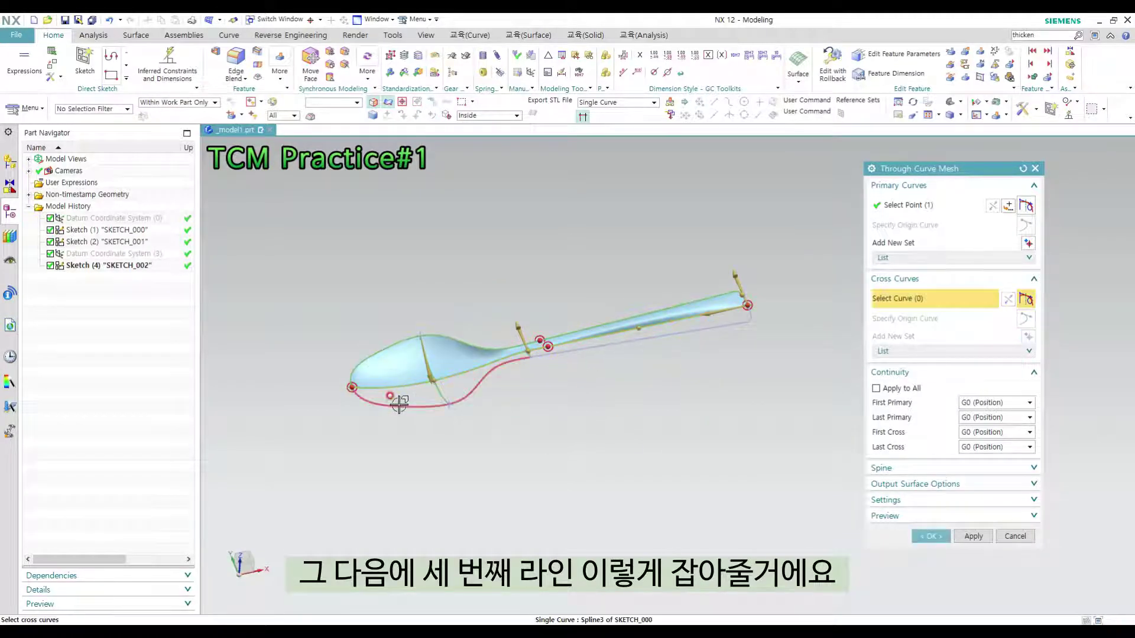
left_click(591, 347)
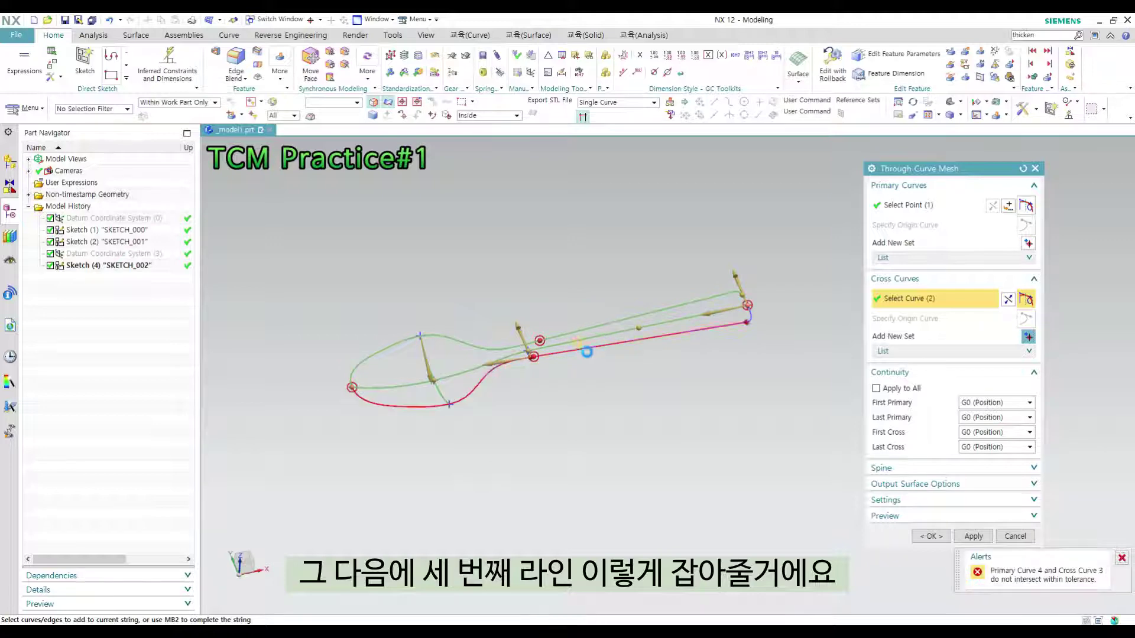
scroll(771, 328, "up", 3)
left_click(737, 312)
scroll(751, 361, "down", 3)
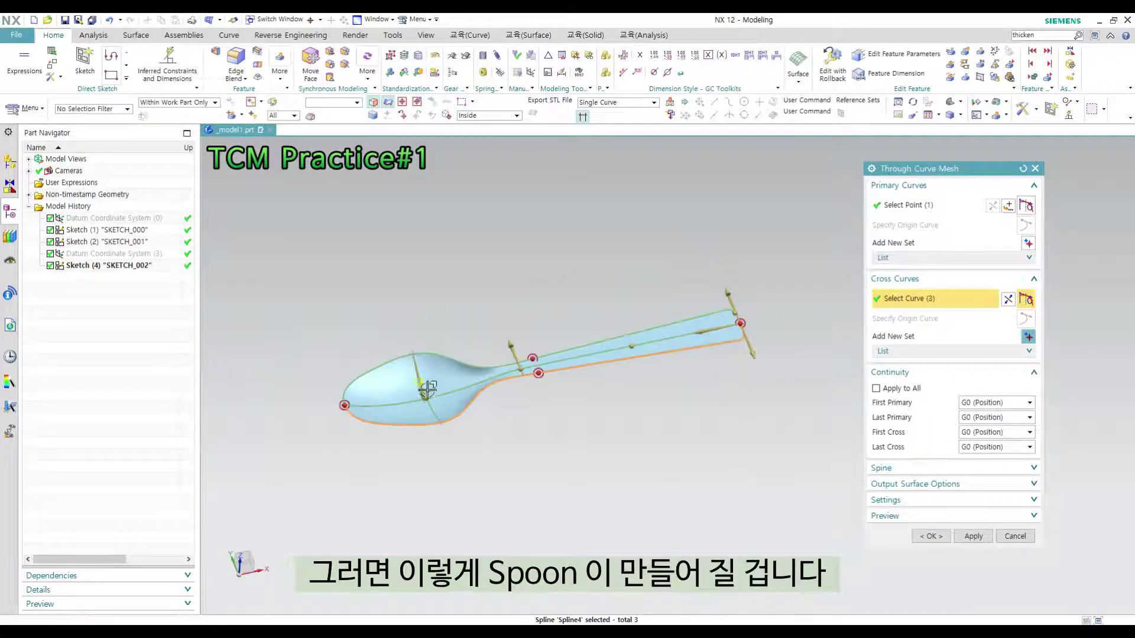
middle_click(787, 438)
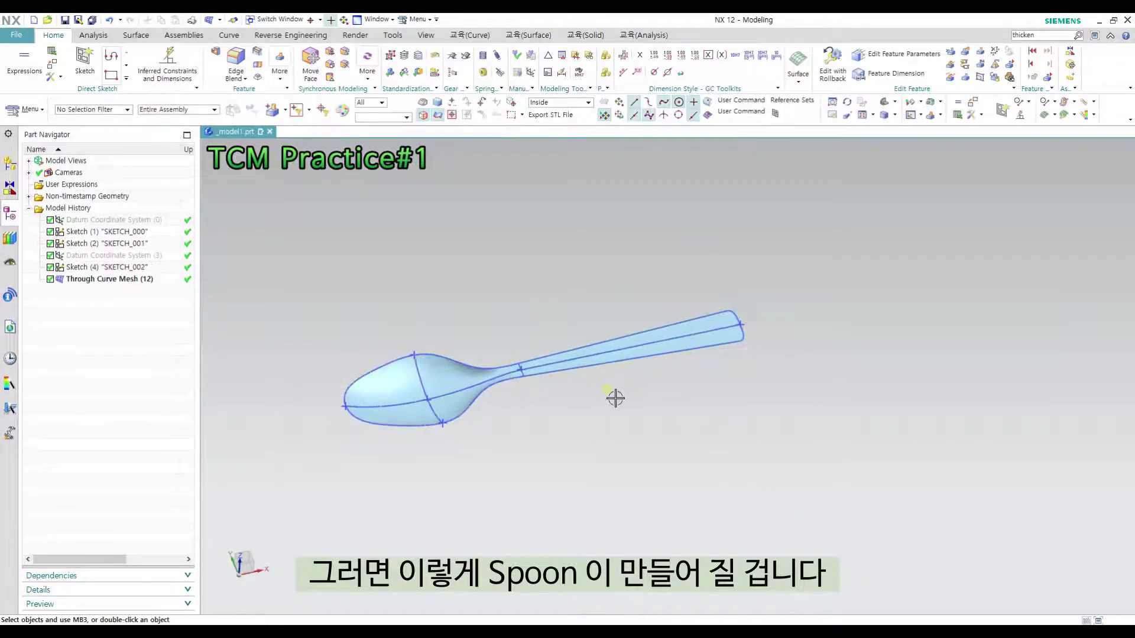
Hide all sketches so that only the spoon surface is displayed
middle_click_drag(615, 398, 520, 380)
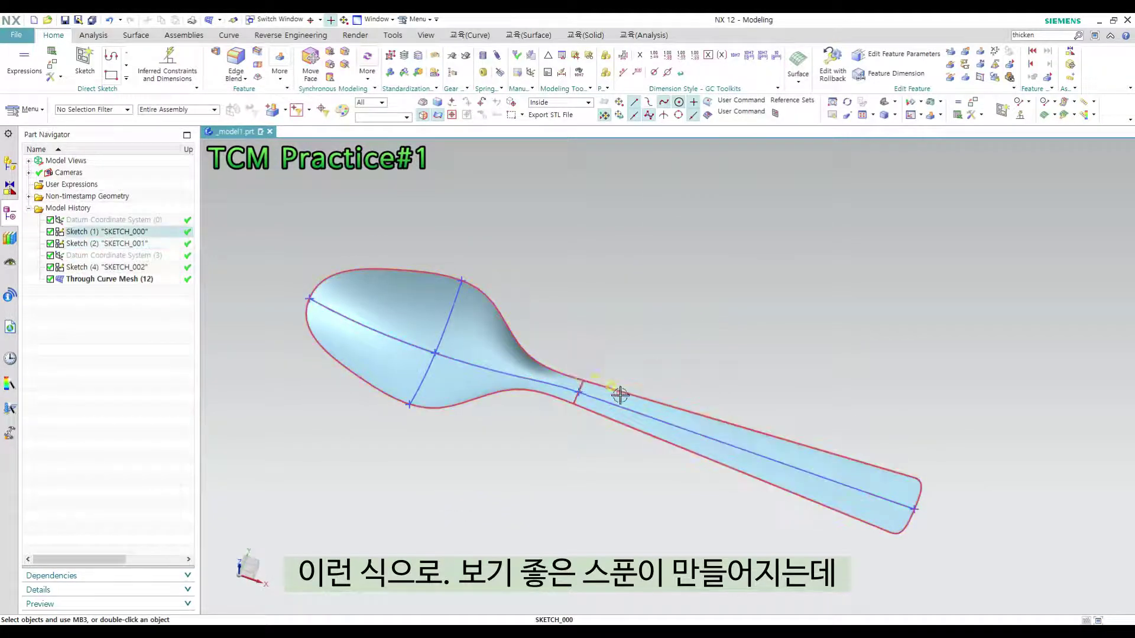
mouse_move(694, 402)
middle_mouse_down("shift")
mouse_move(672, 385)
mouse_move(680, 421)
mouse_move(729, 415)
middle_mouse_up("shift")
scroll(763, 433, "up", 1)
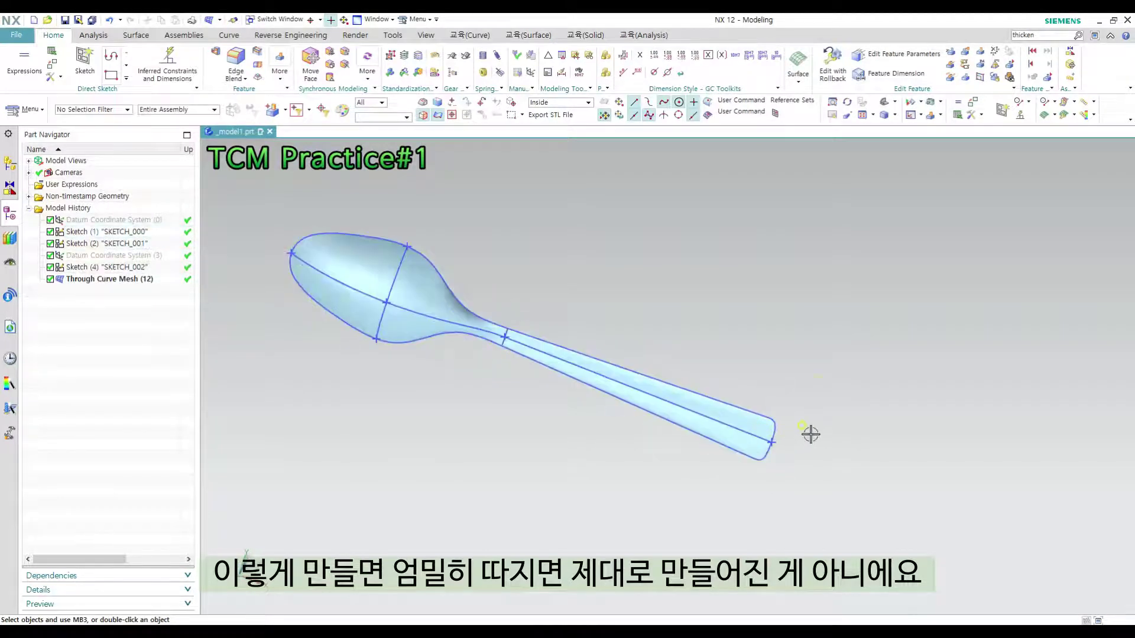
scroll(749, 366, "down", 1)
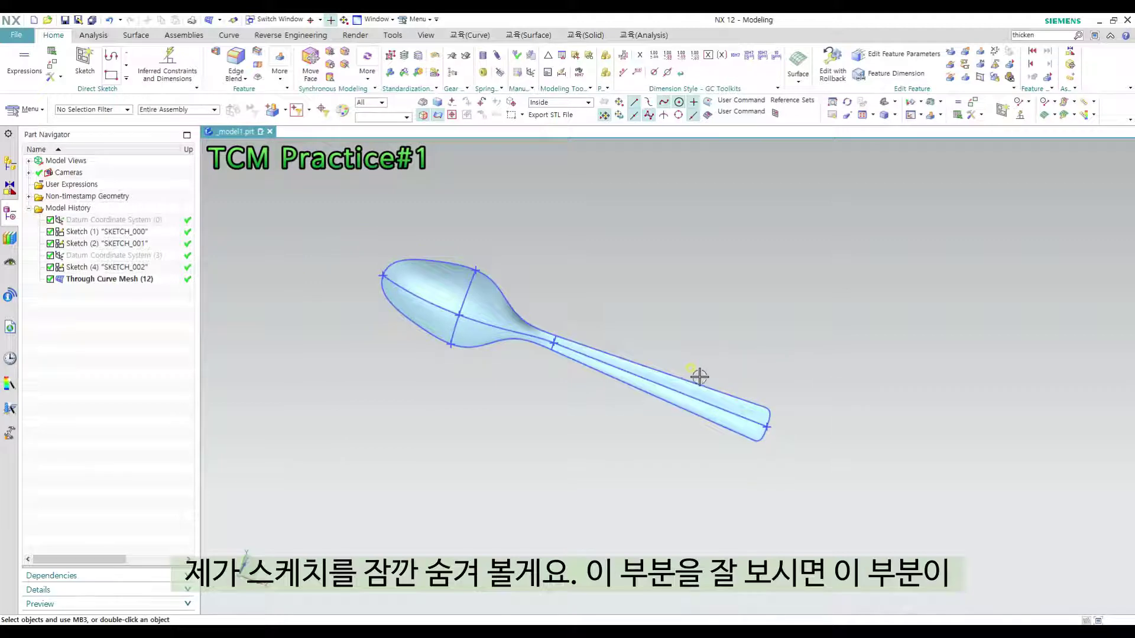
key("ctrl+w")
left_click(1036, 258)
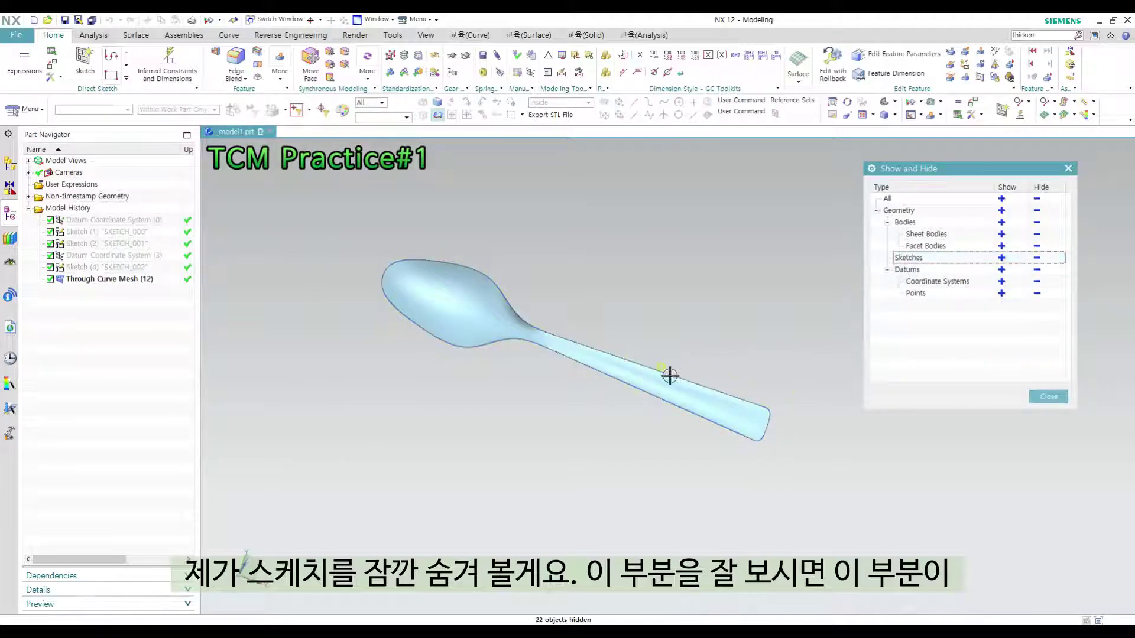
key("Escape")
middle_click_drag(724, 405, 770, 436)
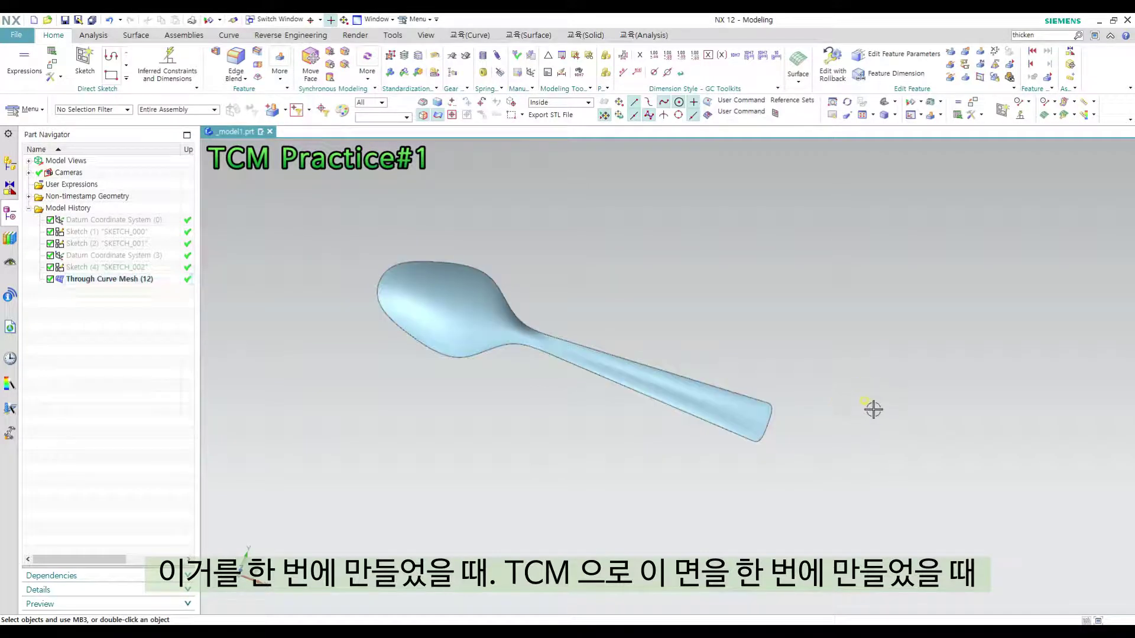
mouse_move(873, 409)
middle_mouse_down()
mouse_move(838, 398)
mouse_move(852, 408)
middle_mouse_up()
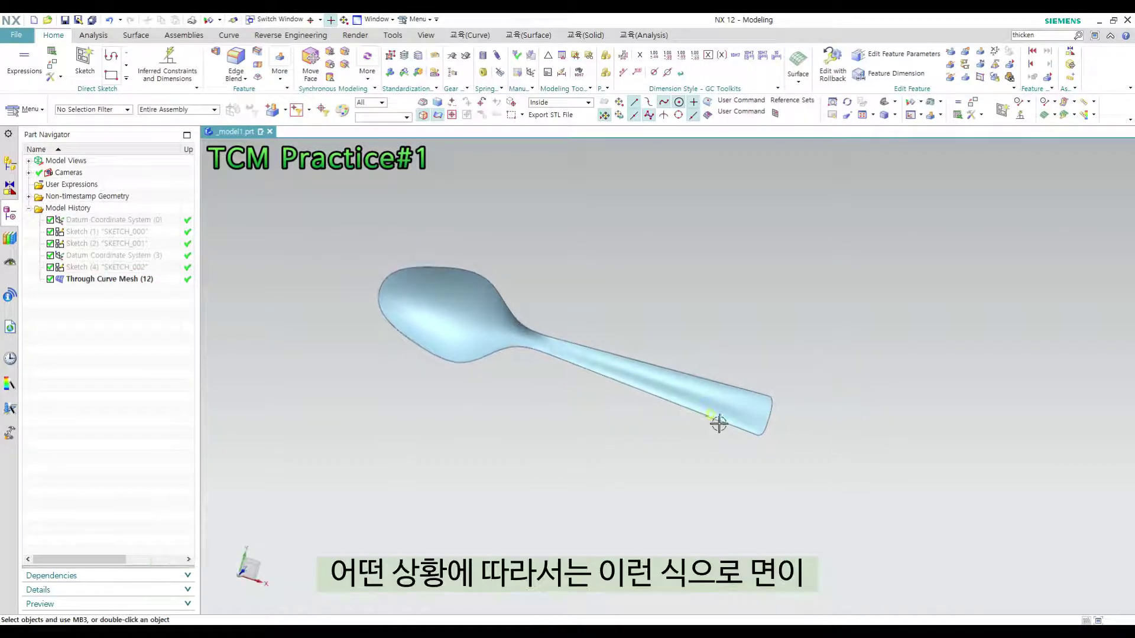
middle_click_drag(790, 356, 771, 354)
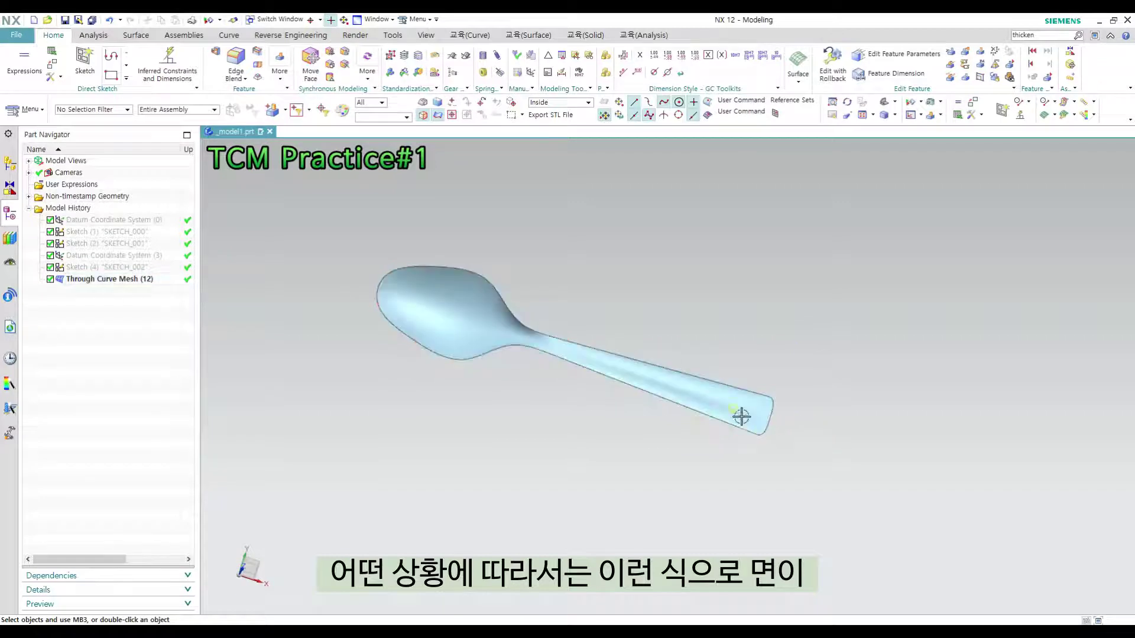
Examine the single-mesh spoon surface from several angles, checking the handle section that should be flat for distortion
mouse_move(741, 417)
middle_mouse_down()
mouse_move(742, 441)
mouse_move(765, 286)
mouse_move(780, 375)
mouse_move(760, 428)
middle_mouse_up()
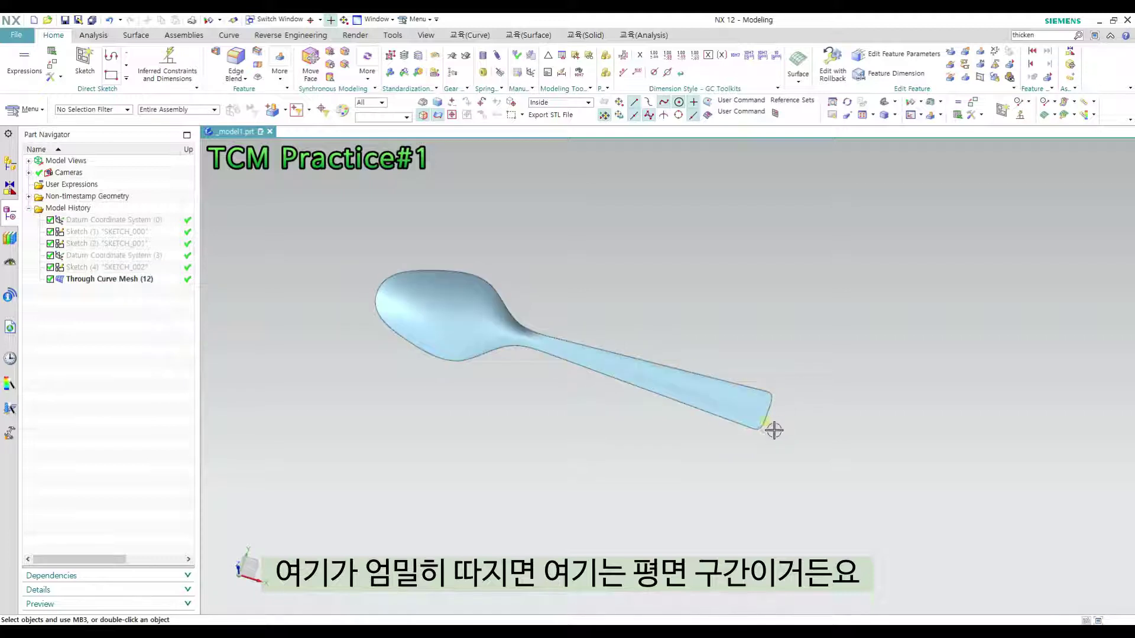
middle_click_drag(596, 385, 591, 399)
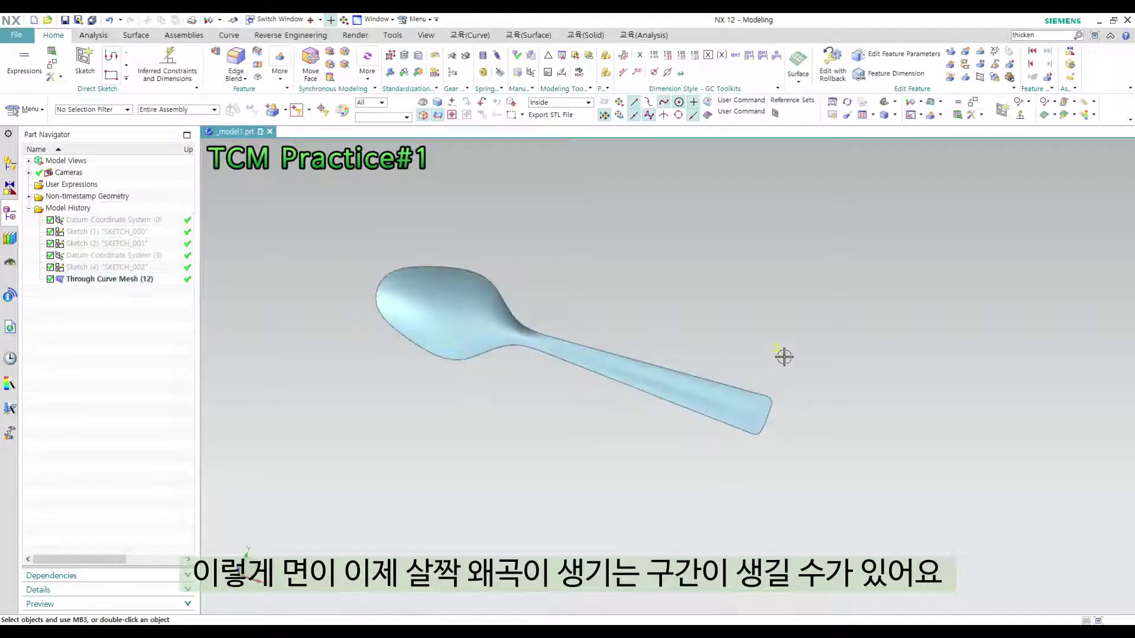
middle_click_drag(782, 357, 776, 364)
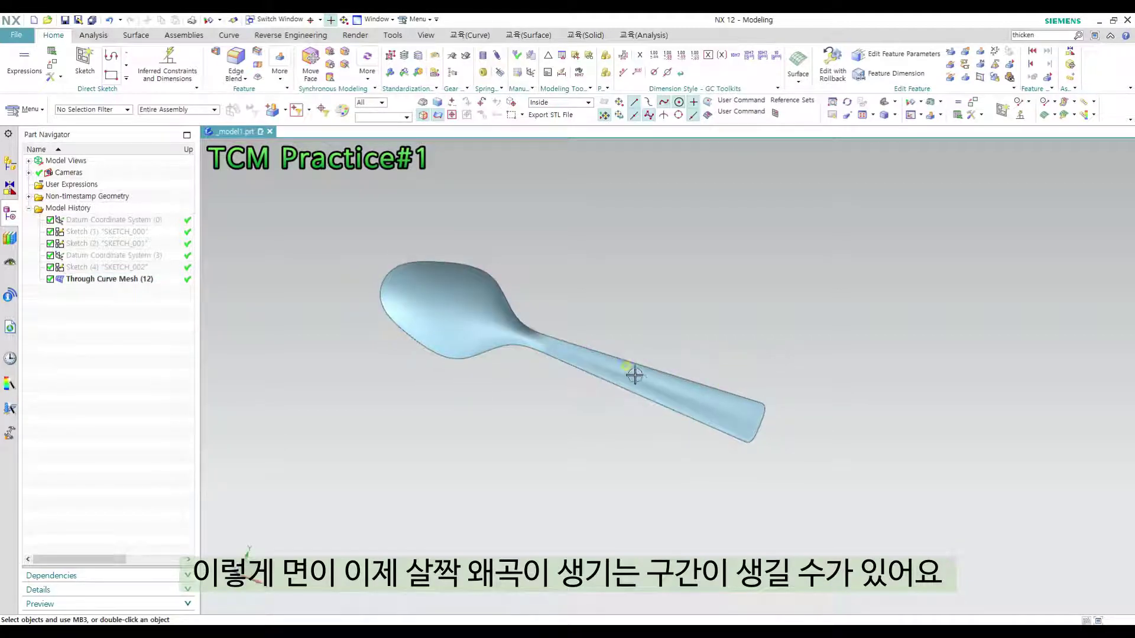
middle_click_drag(698, 342, 770, 343, "shift")
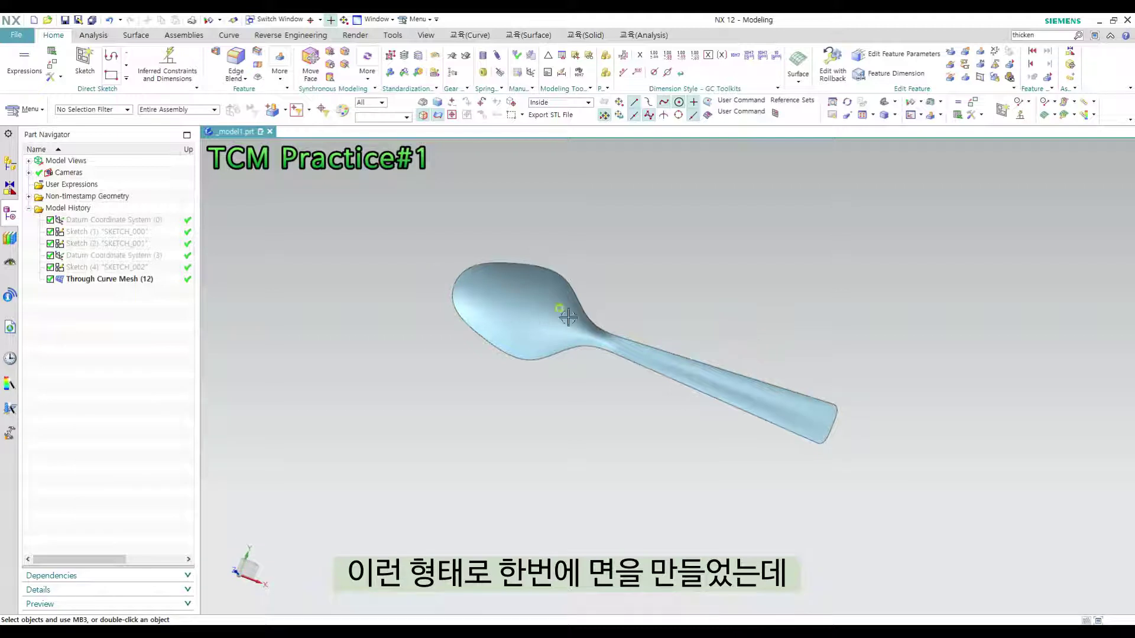
middle_click_drag(805, 380, 714, 378)
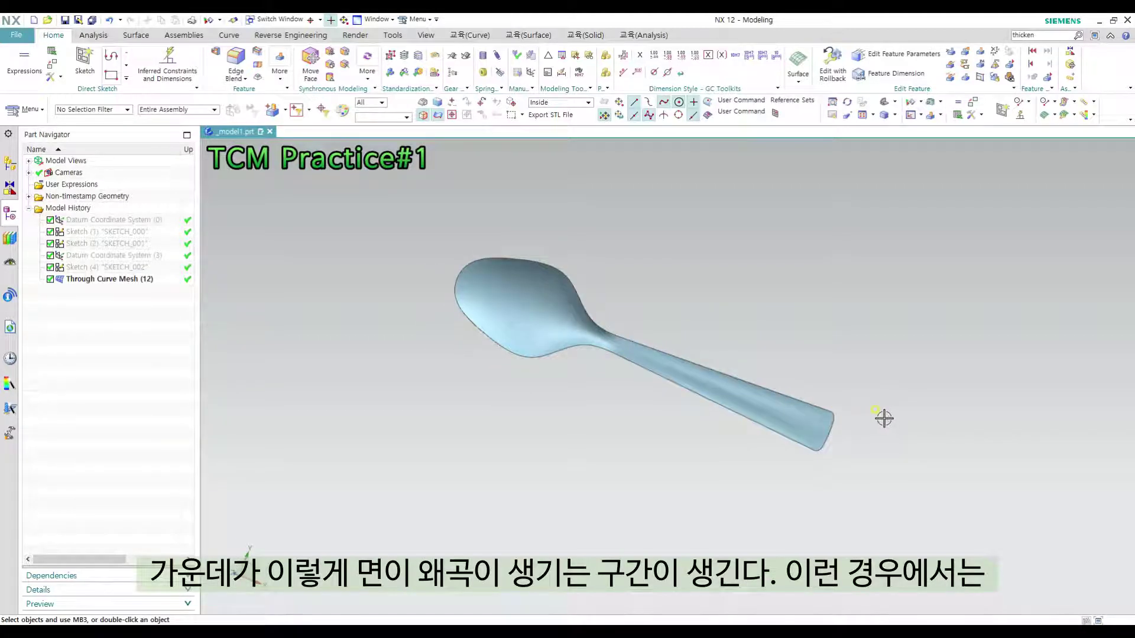
middle_click_drag(839, 400, 779, 398, "shift")
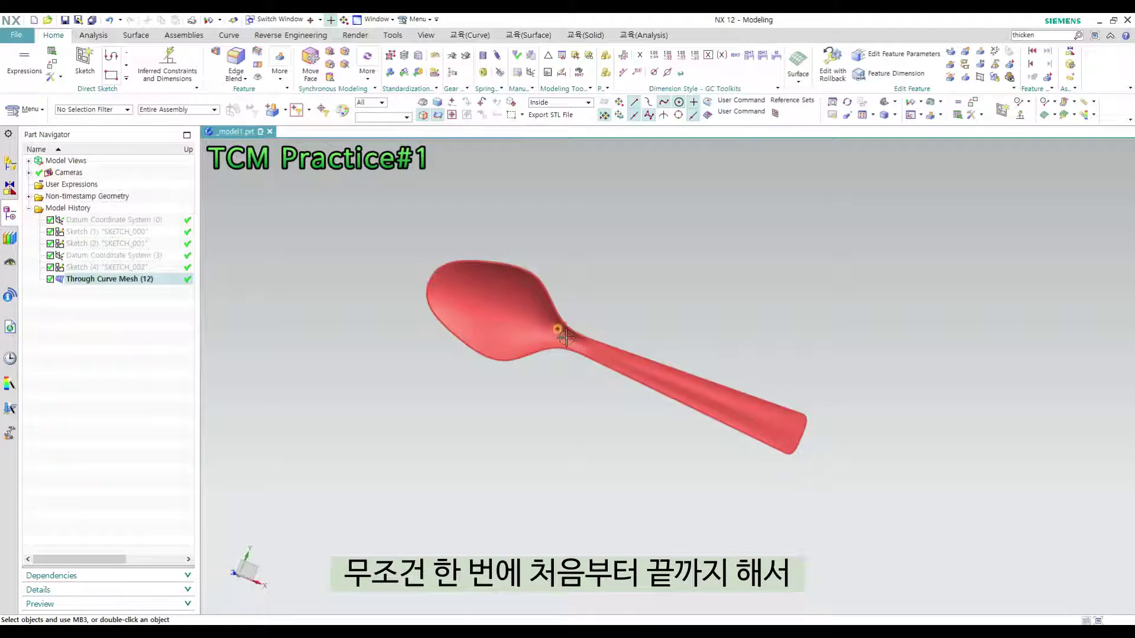
middle_click_drag(757, 409, 671, 376)
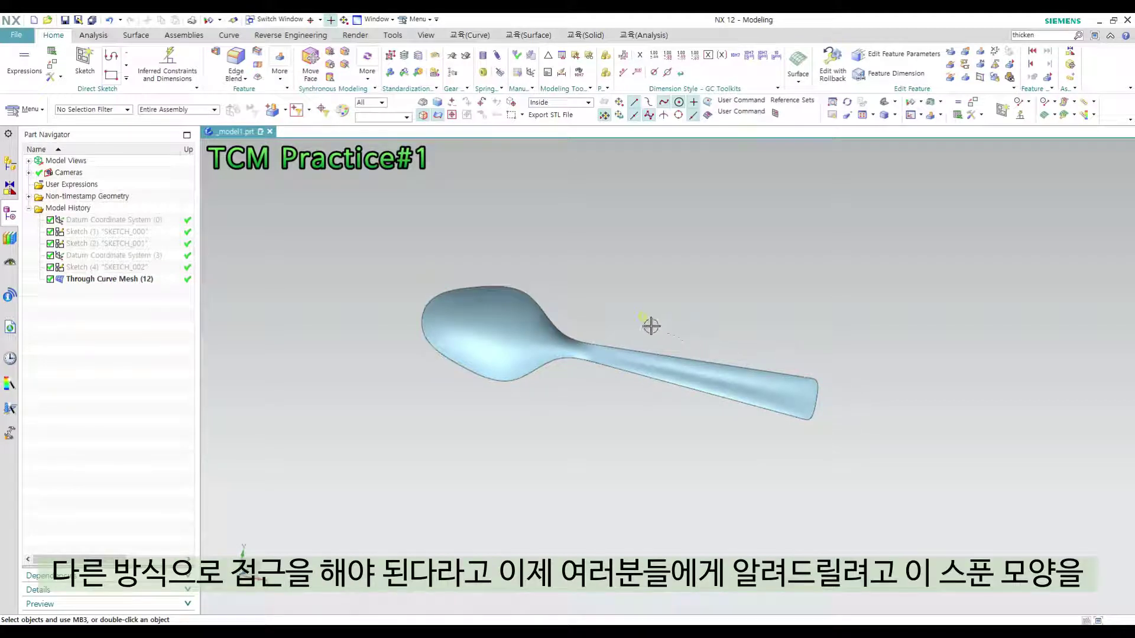
middle_click_drag(629, 333, 603, 329)
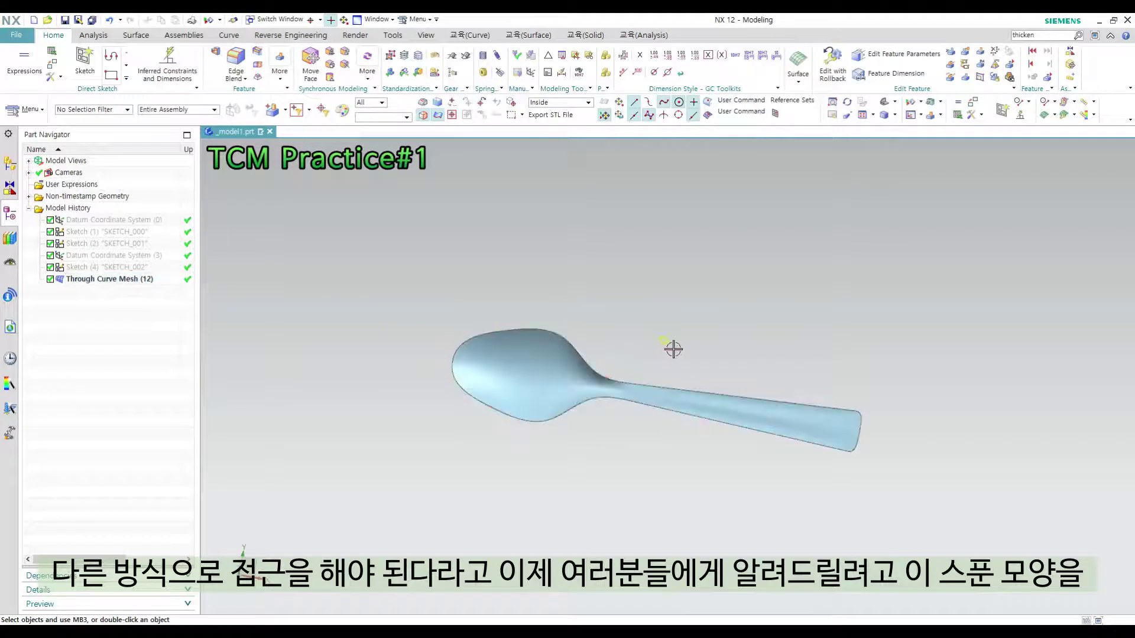
mouse_move(674, 347)
middle_mouse_down()
mouse_move(661, 296)
mouse_move(684, 343)
mouse_move(665, 350)
middle_mouse_up()
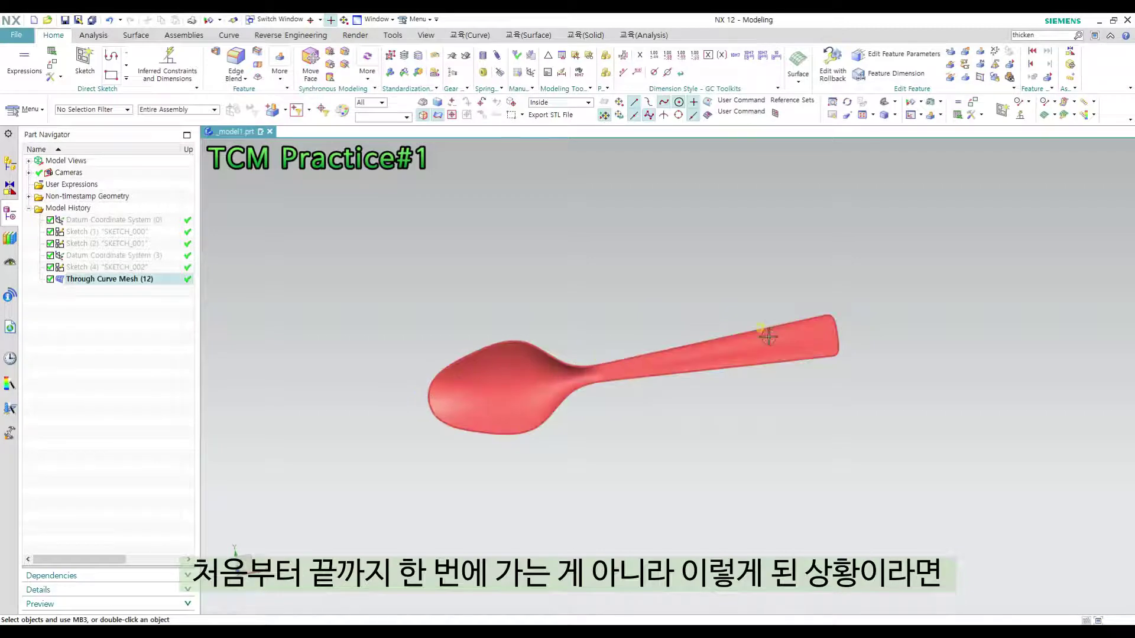
middle_click_drag(730, 397, 690, 359)
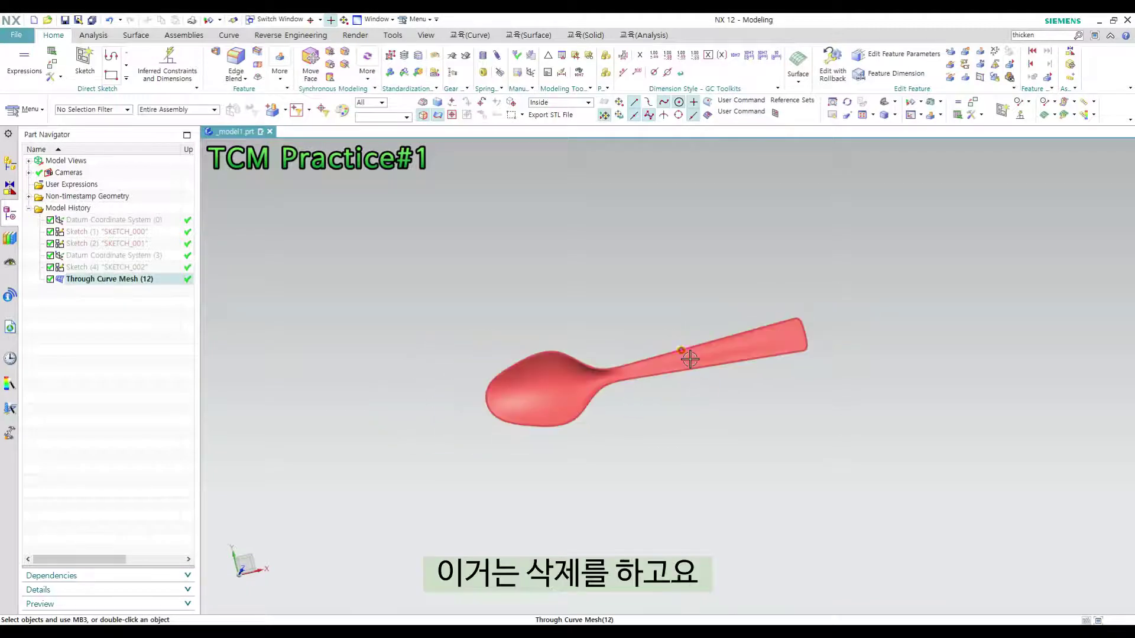
Delete the spoon's Through Curve Mesh surface and show all sketches again
left_click(690, 358)
key("Delete")
key("ctrl+w")
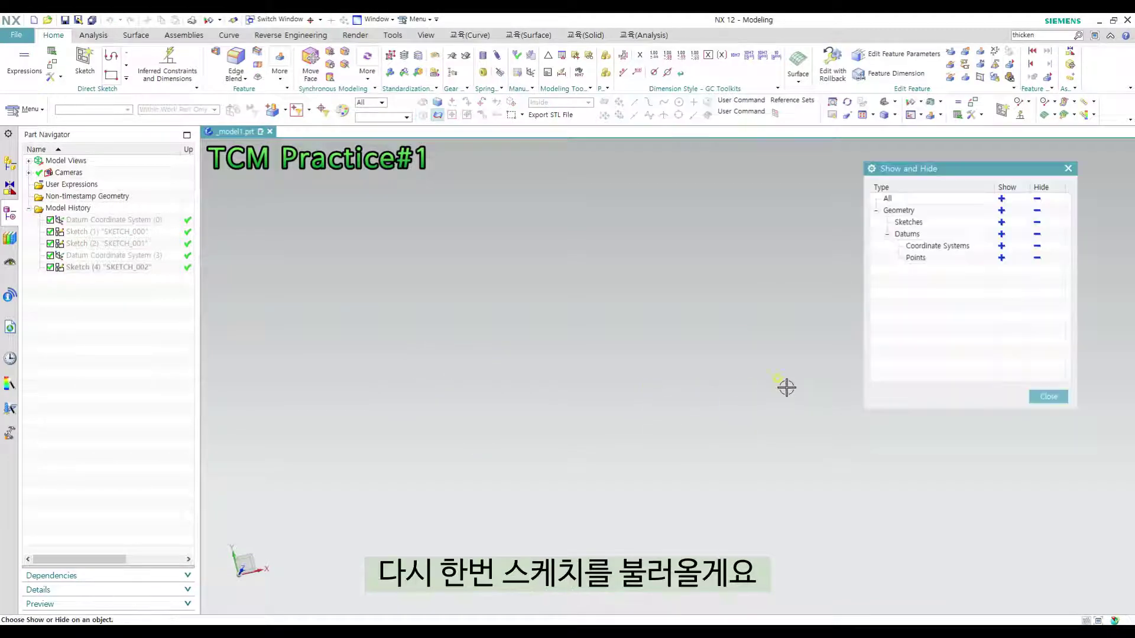
left_click(1002, 223)
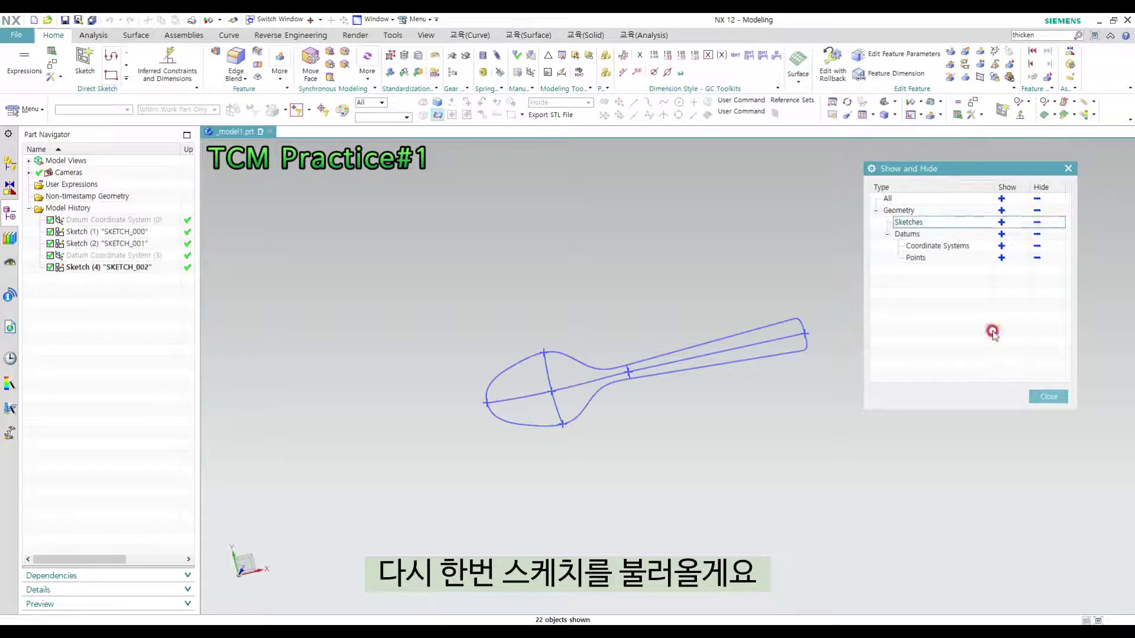
key("Escape")
Start a new Through Curve Mesh with the short cross line at the spoon's neck as the first primary curve
scroll(677, 349, "up", 2)
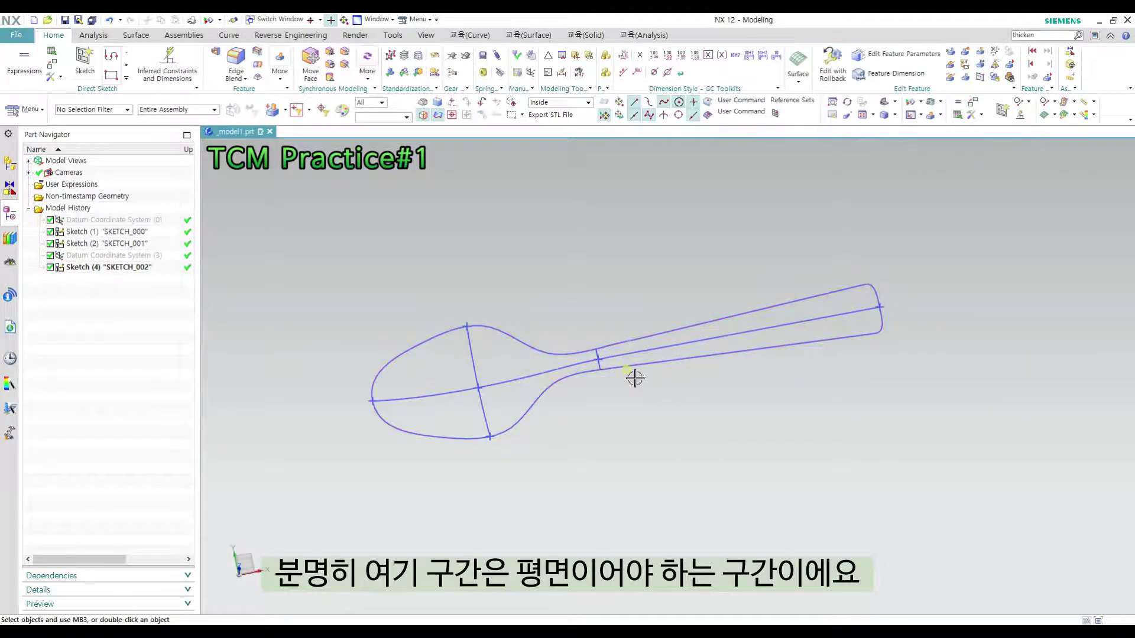
mouse_move(634, 378)
middle_mouse_down()
mouse_move(621, 296)
mouse_move(636, 317)
mouse_move(793, 377)
middle_mouse_up()
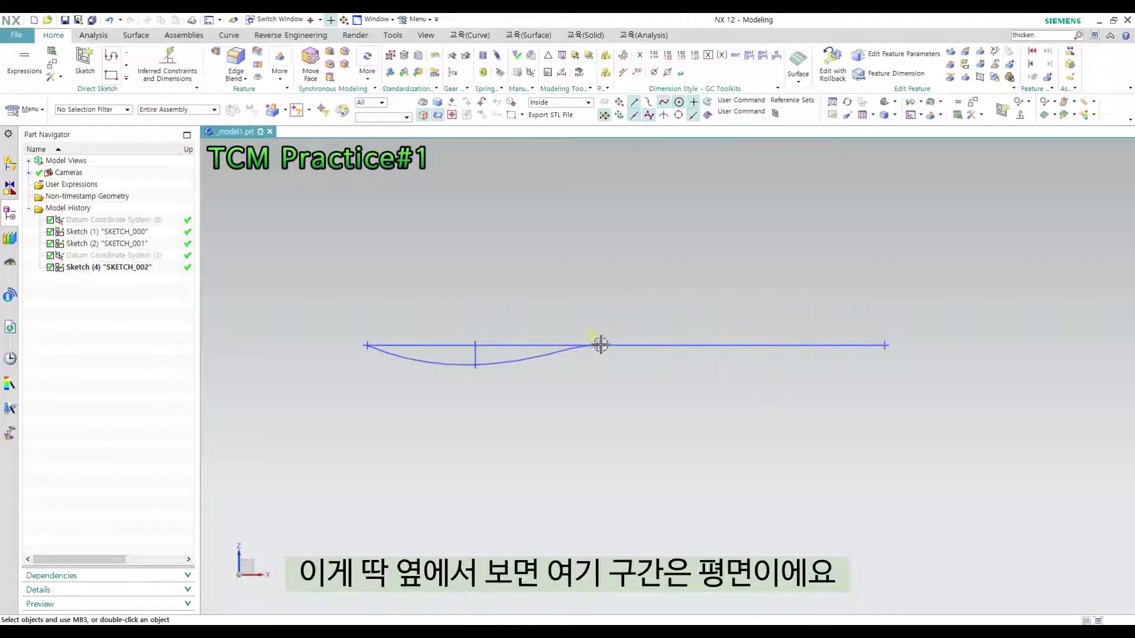
key("ctrl+alt+t")
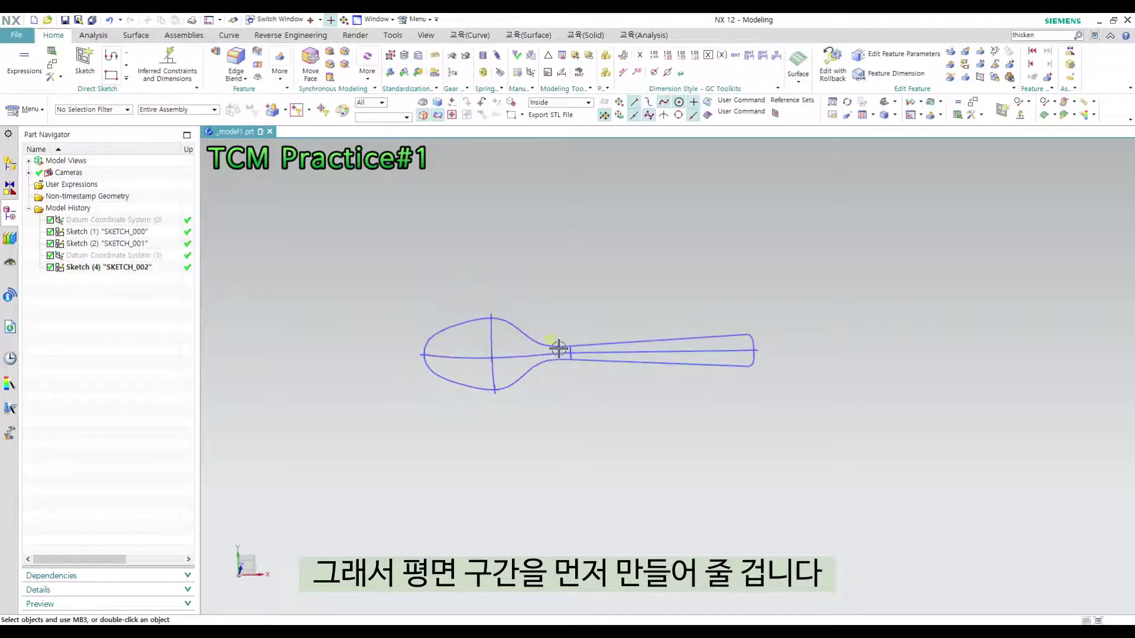
scroll(585, 346, "up", 2)
middle_click_drag(608, 334, 557, 319, "shift")
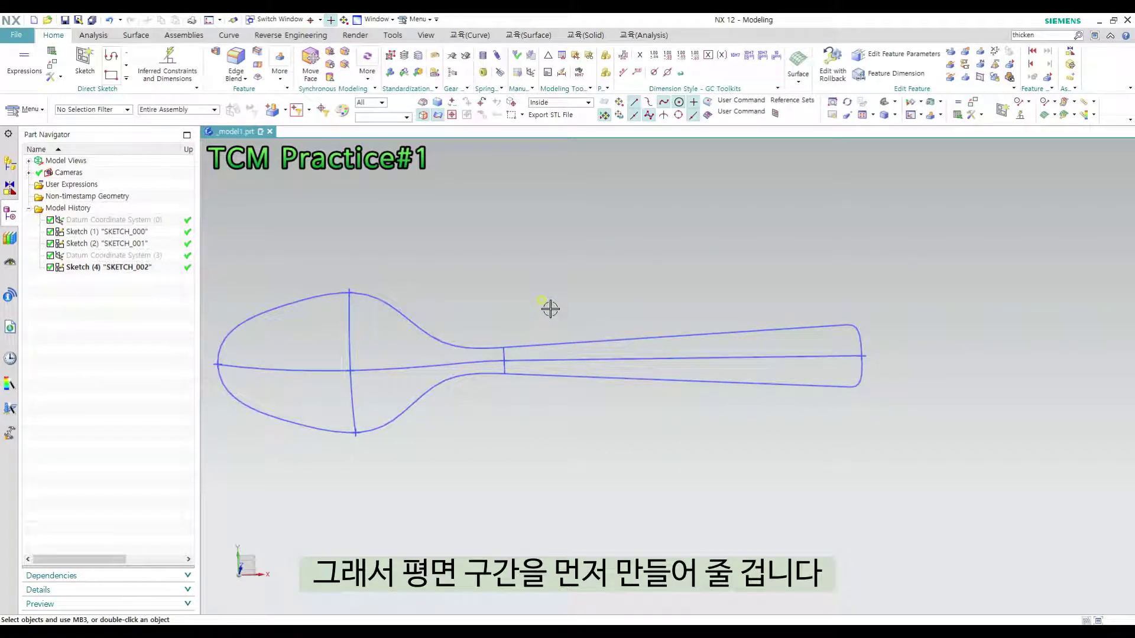
left_click_drag(566, 290, 586, 270, "ctrl+shift")
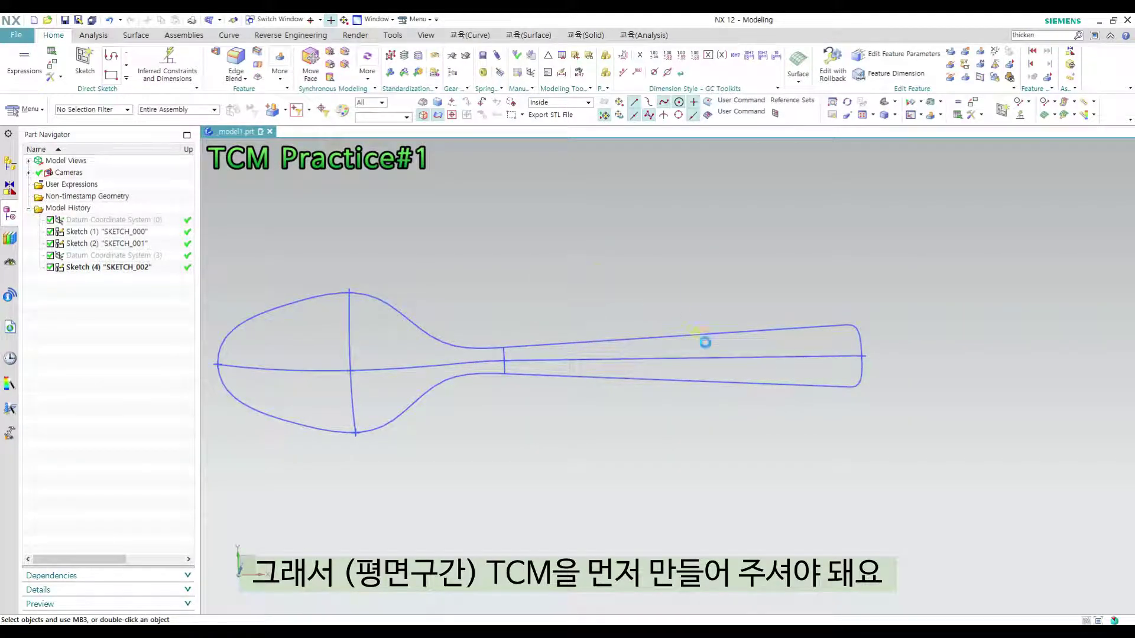
scroll(513, 361, "up", 2)
left_click(499, 347)
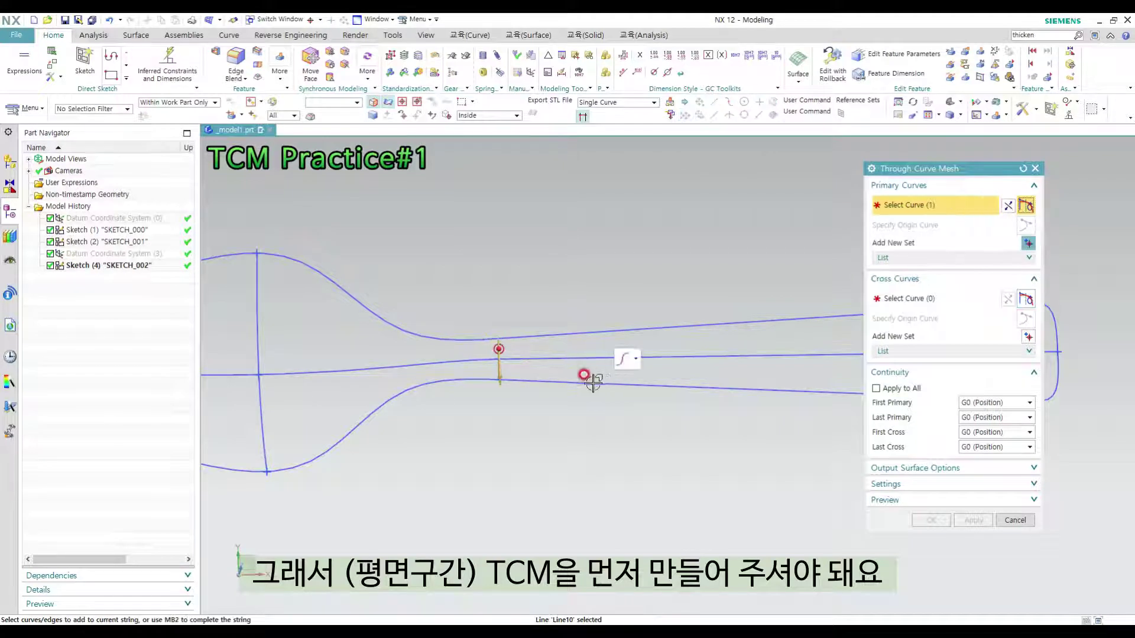
scroll(493, 364, "up", 3)
scroll(387, 362, "down", 5)
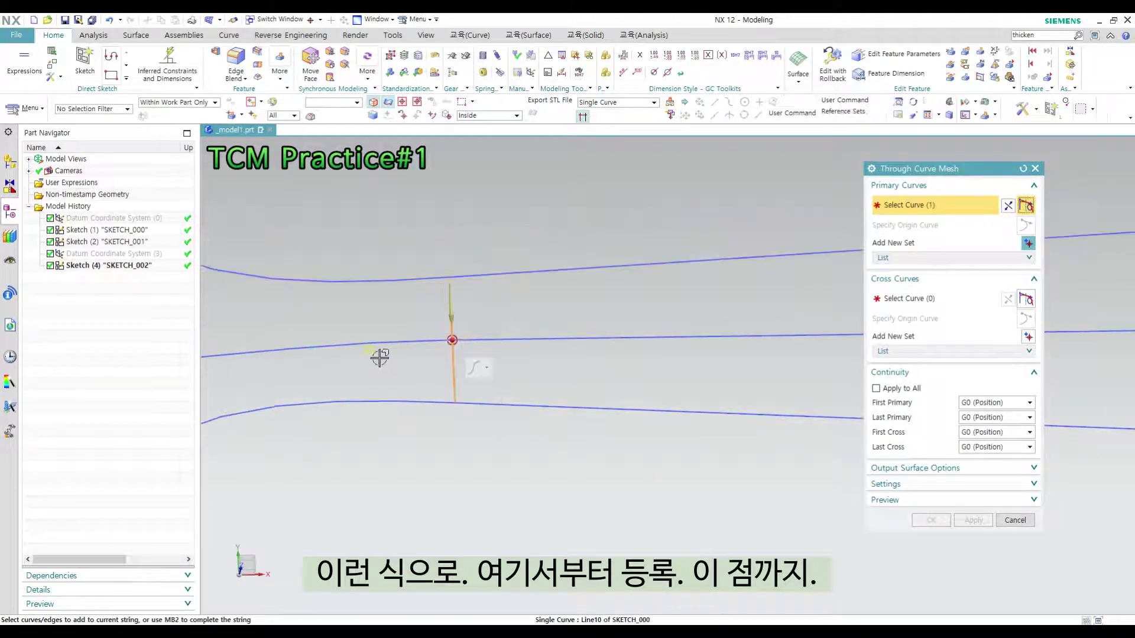
middle_click(668, 344)
Add the end point of the handle's centre line as the second primary set and finish the primary curves
scroll(630, 353, "up", 3)
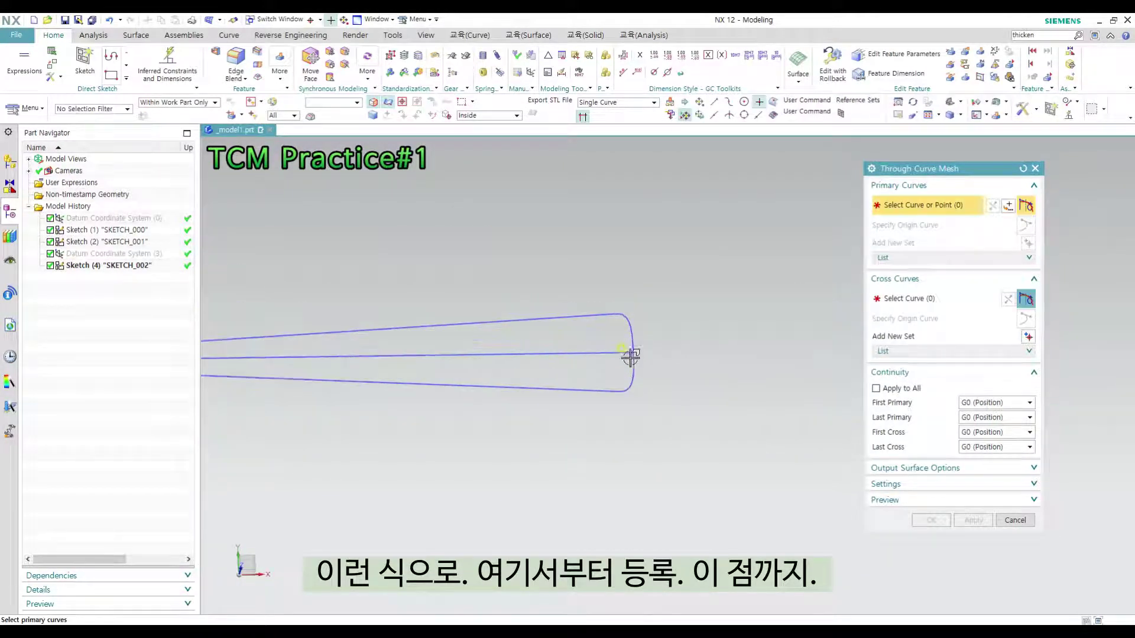
left_click(633, 353)
scroll(721, 369, "down", 3)
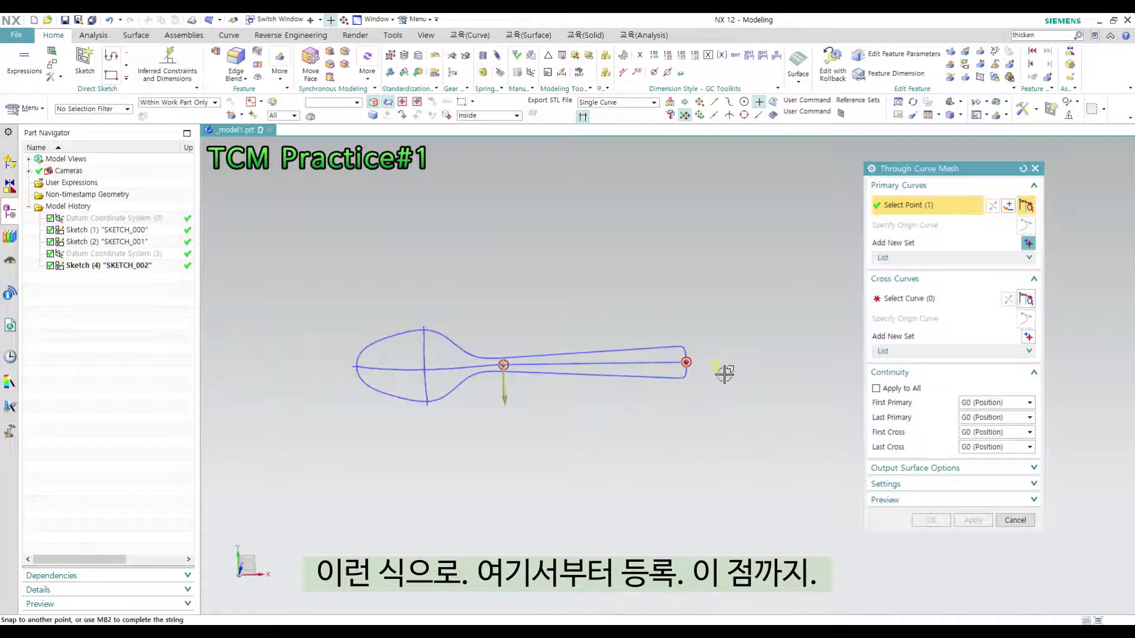
middle_click(766, 406)
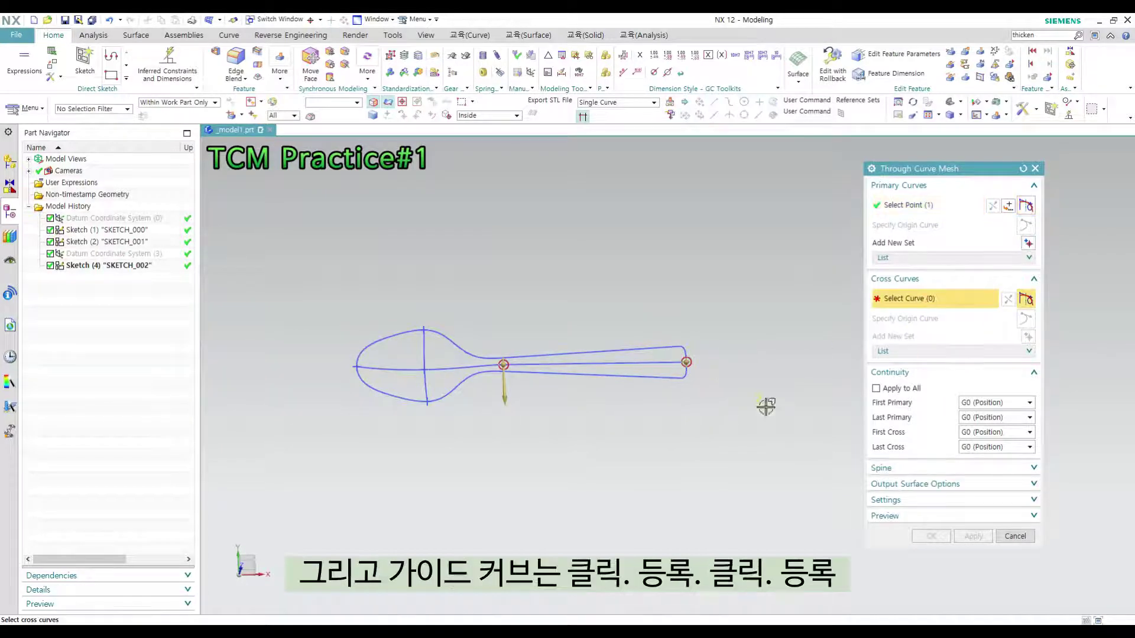
Add the upper handle line with its rounded end spline, and the handle's centre line, as the first two cross curve sets
left_click(600, 352)
scroll(689, 381, "up", 2)
scroll(727, 359, "down", 2)
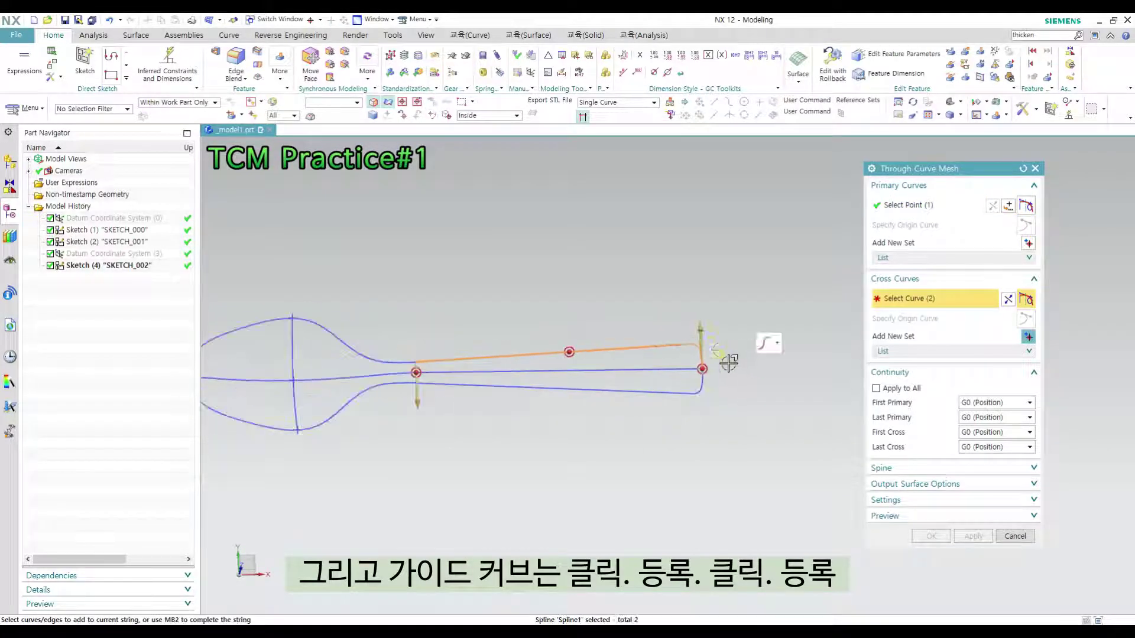
middle_click(724, 329)
left_click(509, 381)
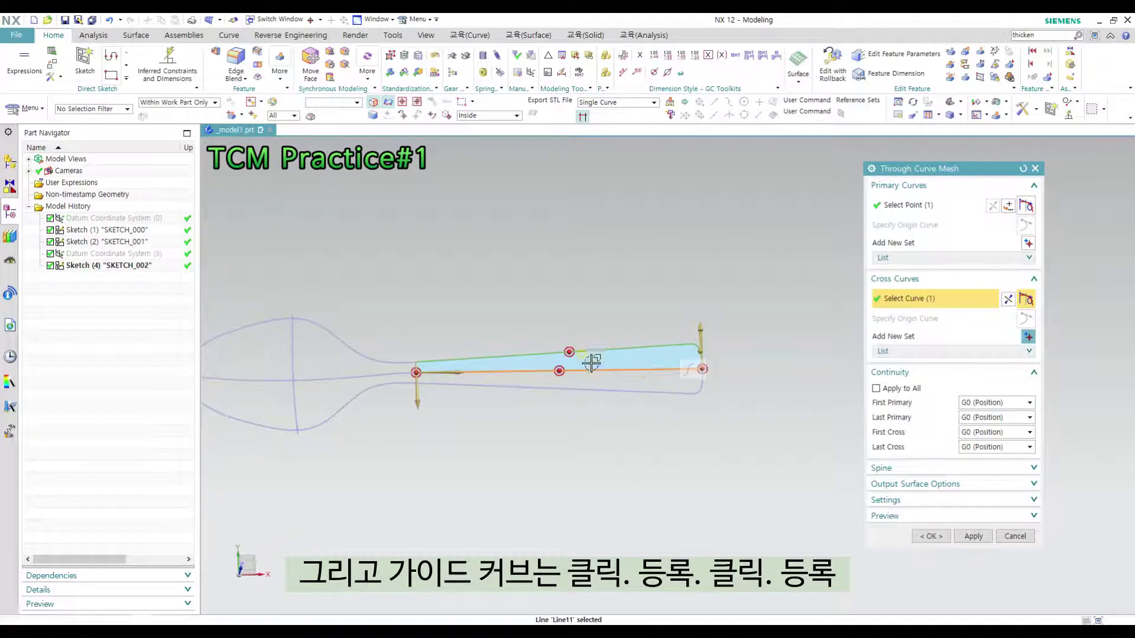
middle_click(615, 400)
Add the lower handle line and its rounded end spline as the third cross curve set and create the flat handle surface
left_click(479, 388)
scroll(711, 396, "up", 4)
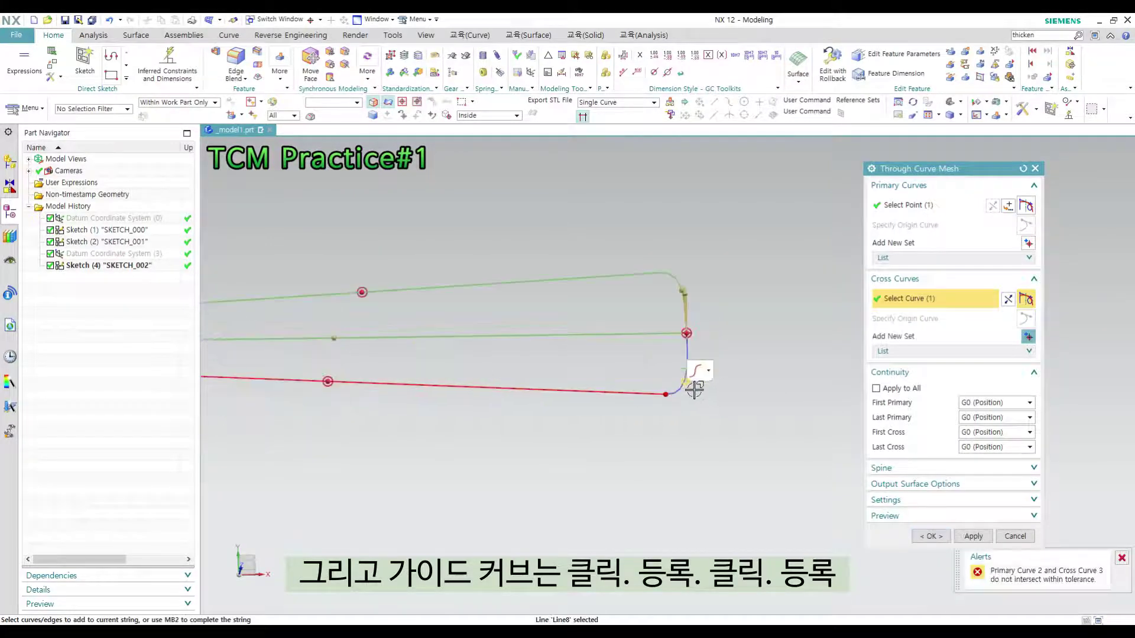
left_click(686, 387)
scroll(732, 426, "down", 4)
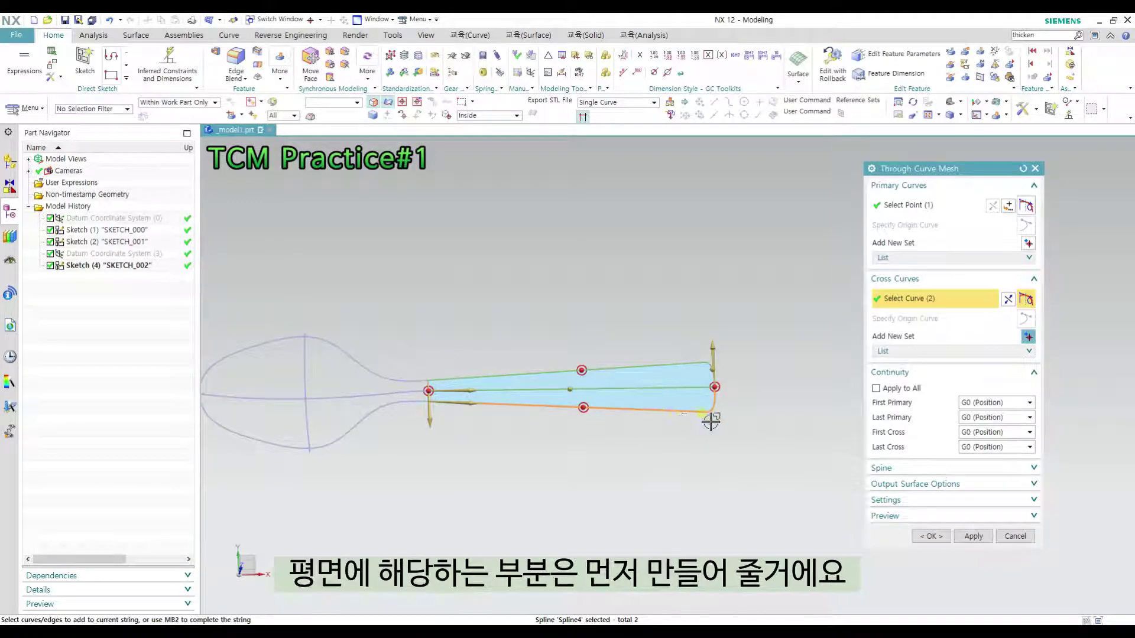
scroll(822, 420, "down", 2)
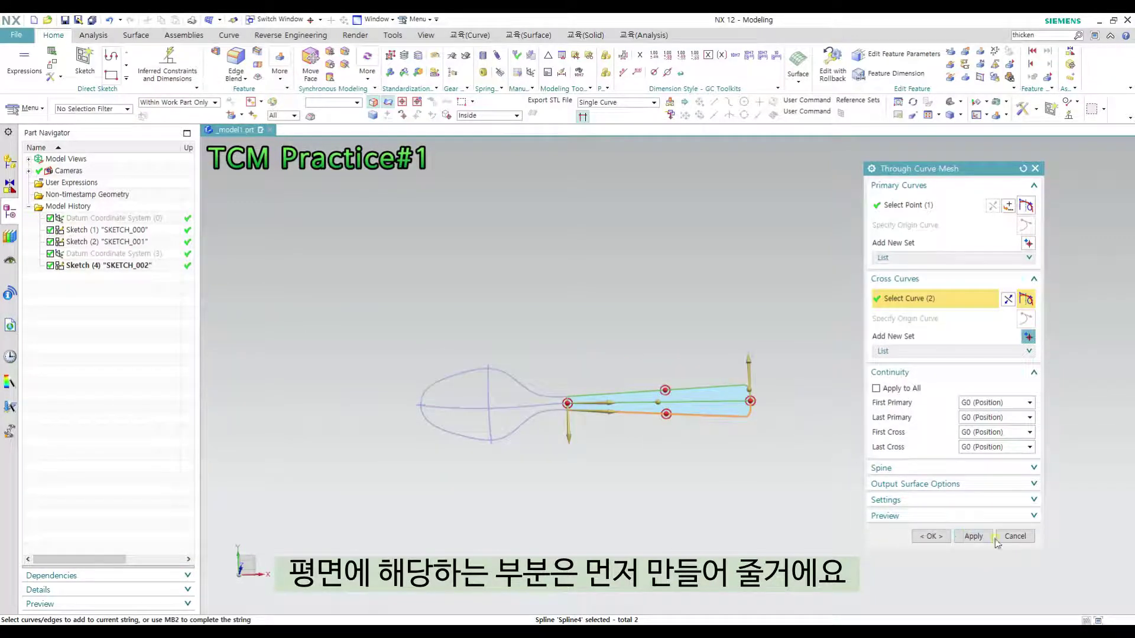
left_click(973, 536)
Set the bowl mesh's primary curves: the bowl tip point, the spline across the bowl and the short cross line at the neck
scroll(414, 406, "up", 5)
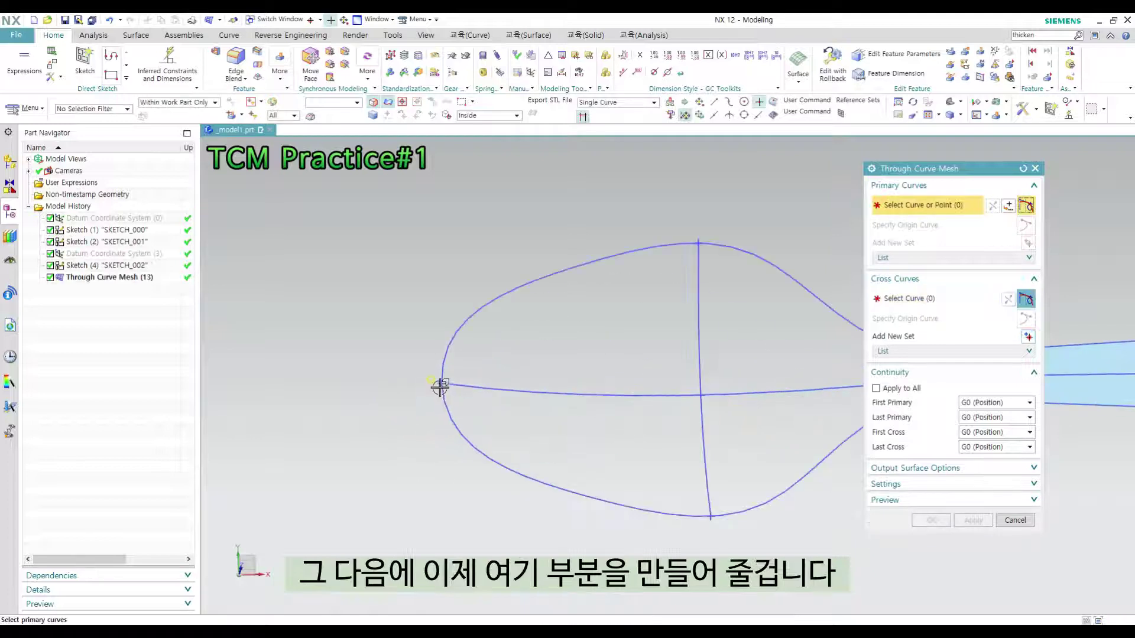
left_click(438, 385)
scroll(306, 381, "down", 4)
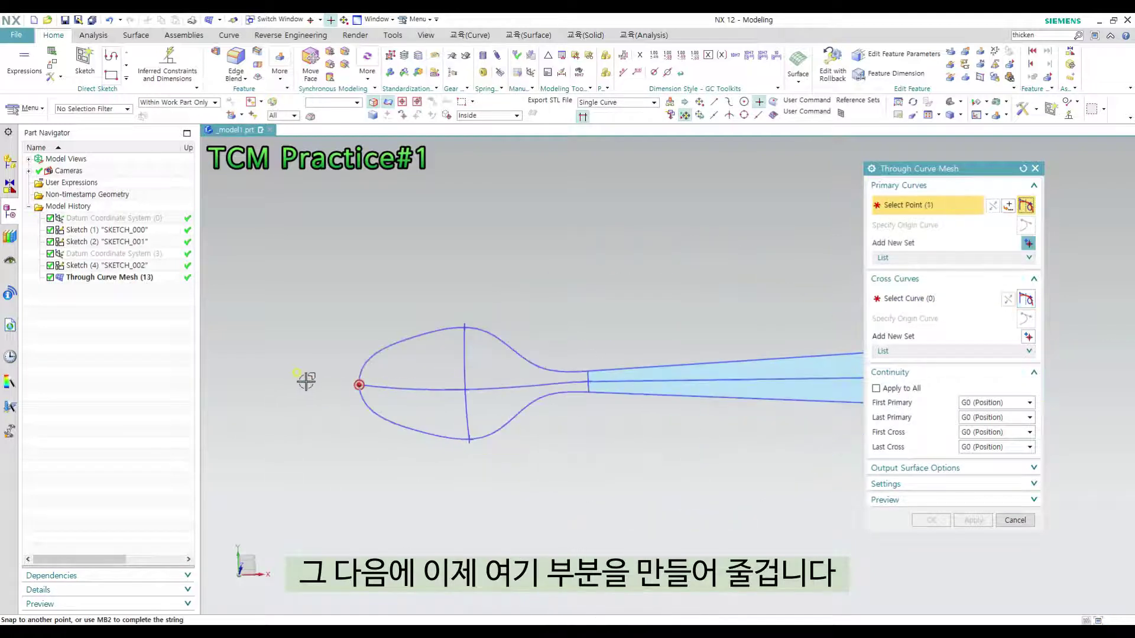
middle_click(500, 358)
left_click(465, 361)
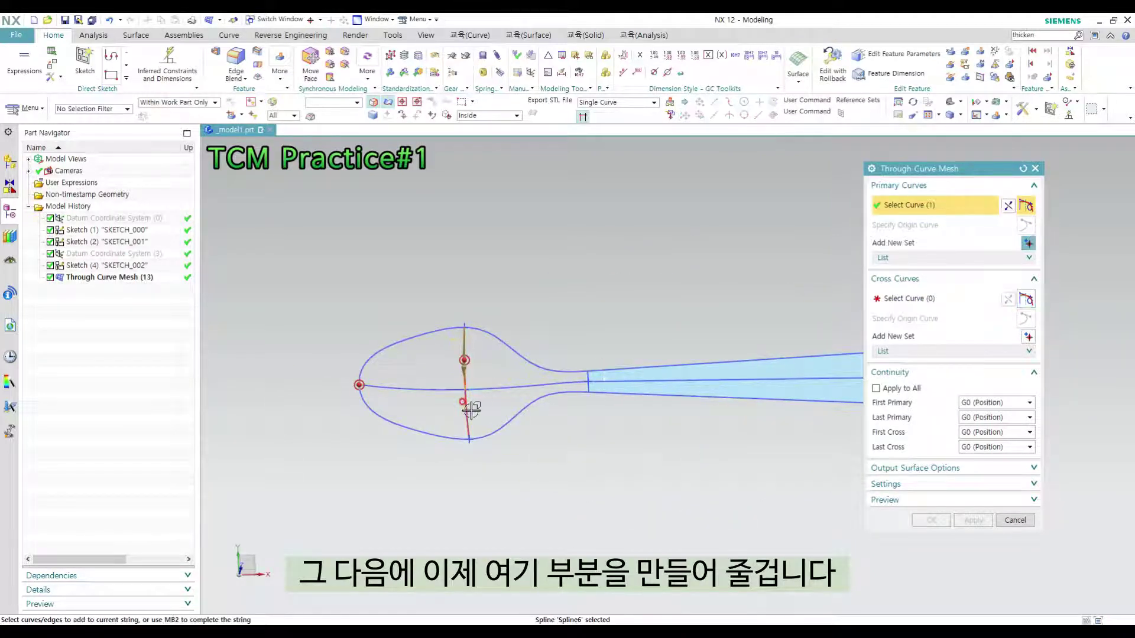
middle_click(572, 342)
scroll(577, 383, "up", 3)
left_click(581, 383)
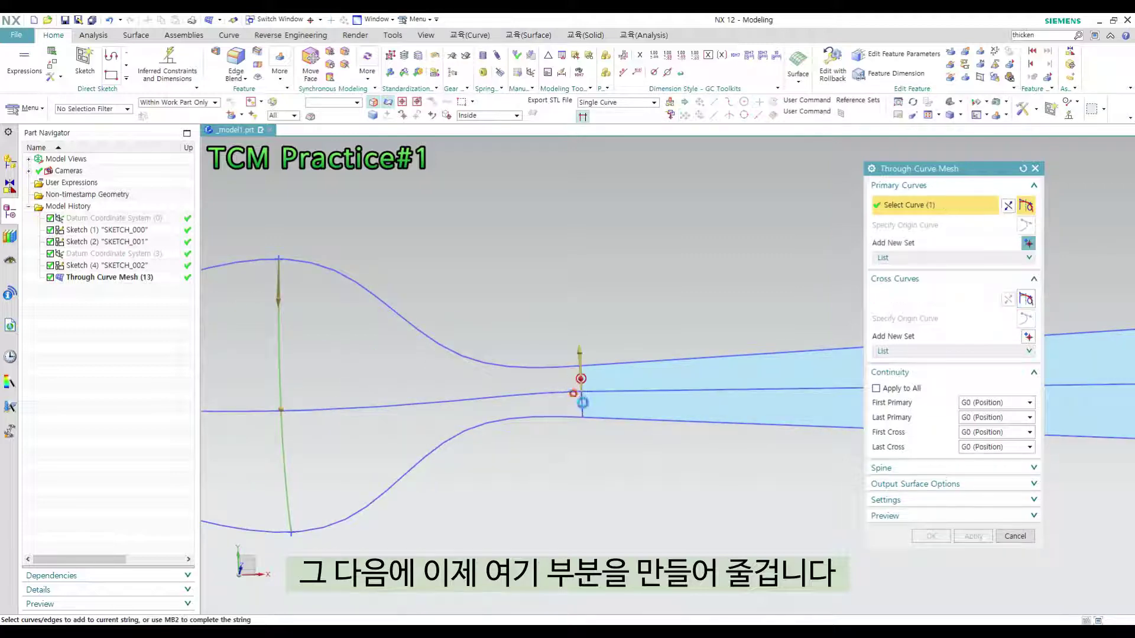
scroll(586, 393, "down", 3)
middle_click(650, 402)
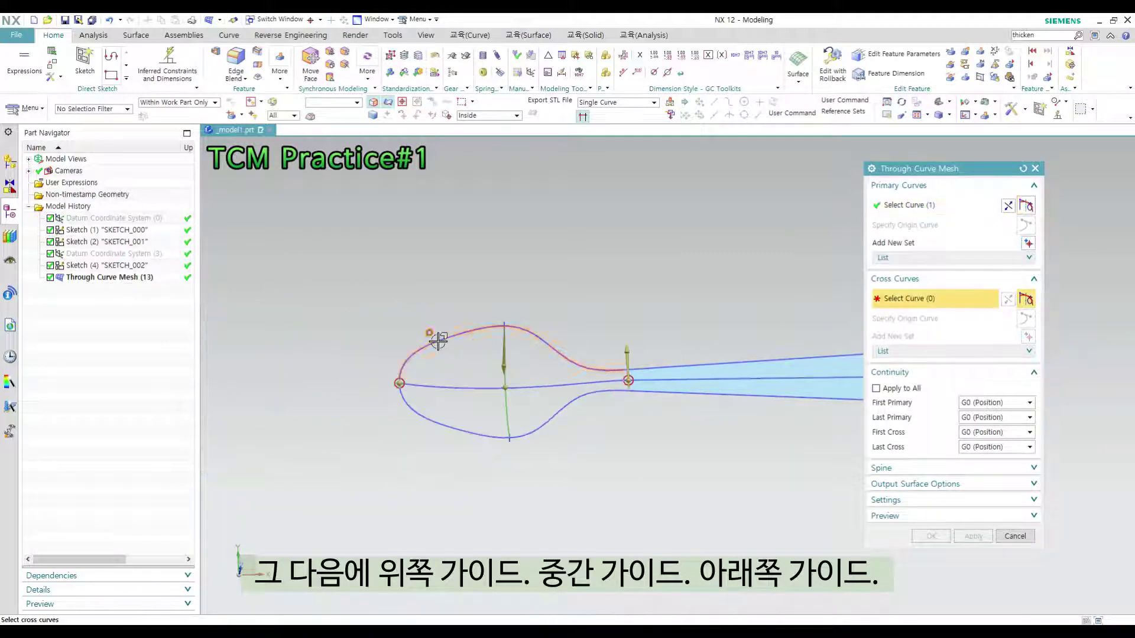
Add the bowl's upper outline, centre and lower outline splines as three separate cross curve sets
left_click(542, 353)
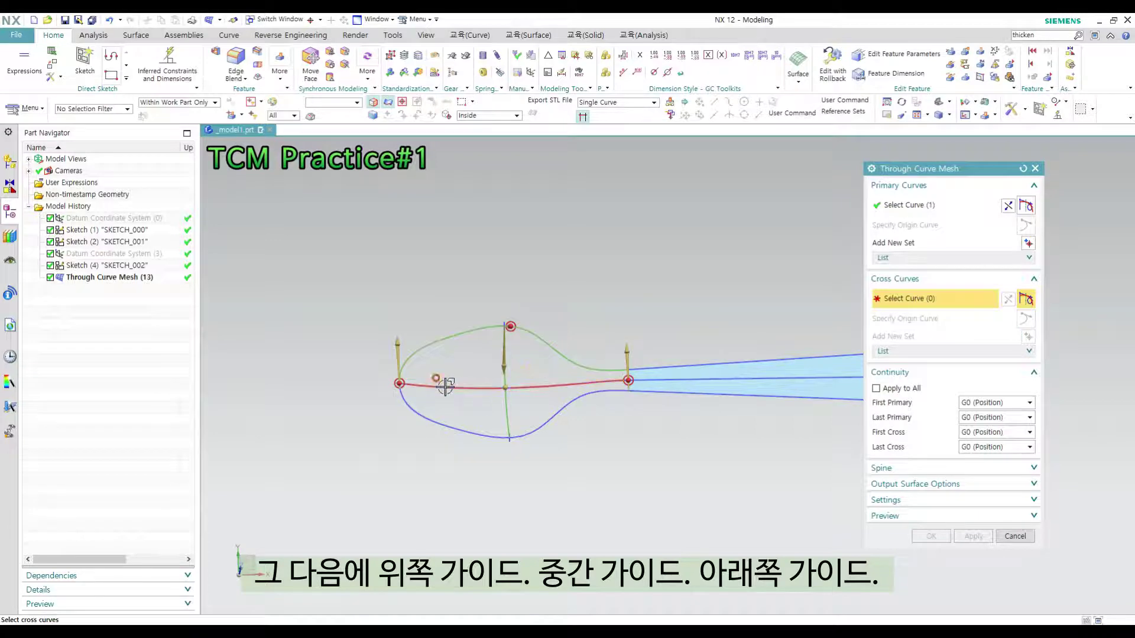
left_click(556, 385)
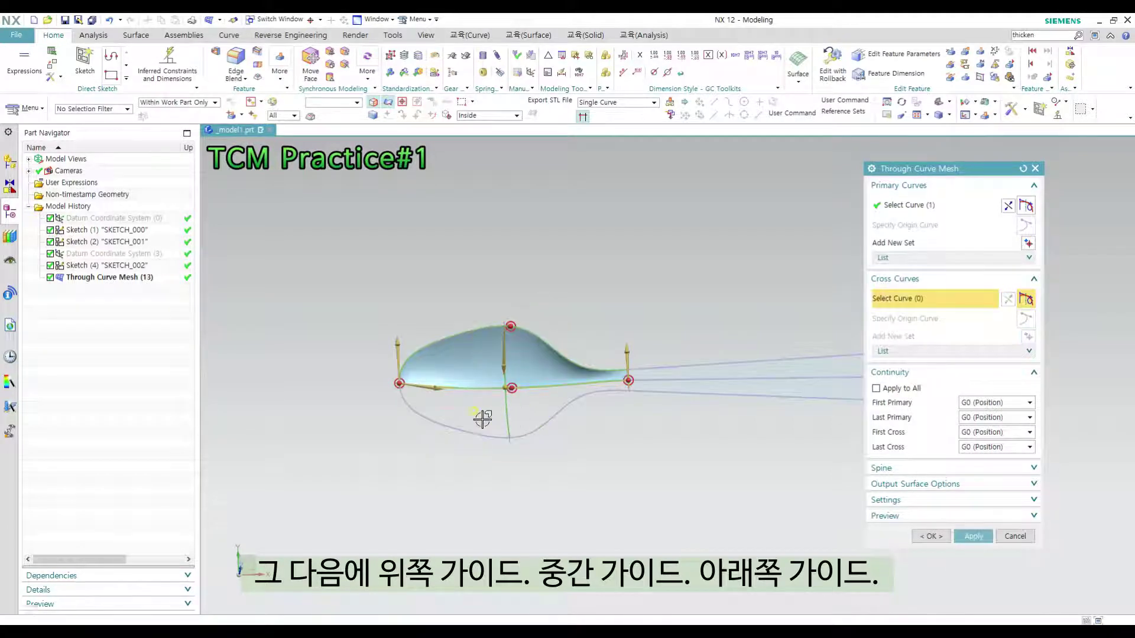
left_click(444, 425)
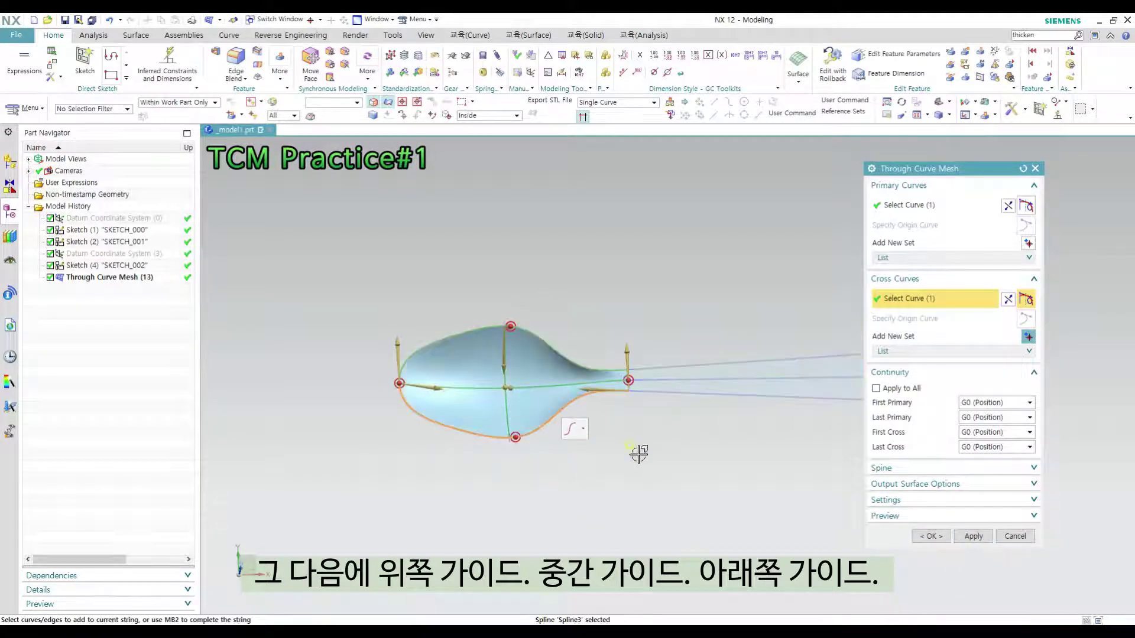
Set the last primary continuity to G1 (Tangent) against the flat handle face and create the bowl surface
scroll(637, 385, "up", 4)
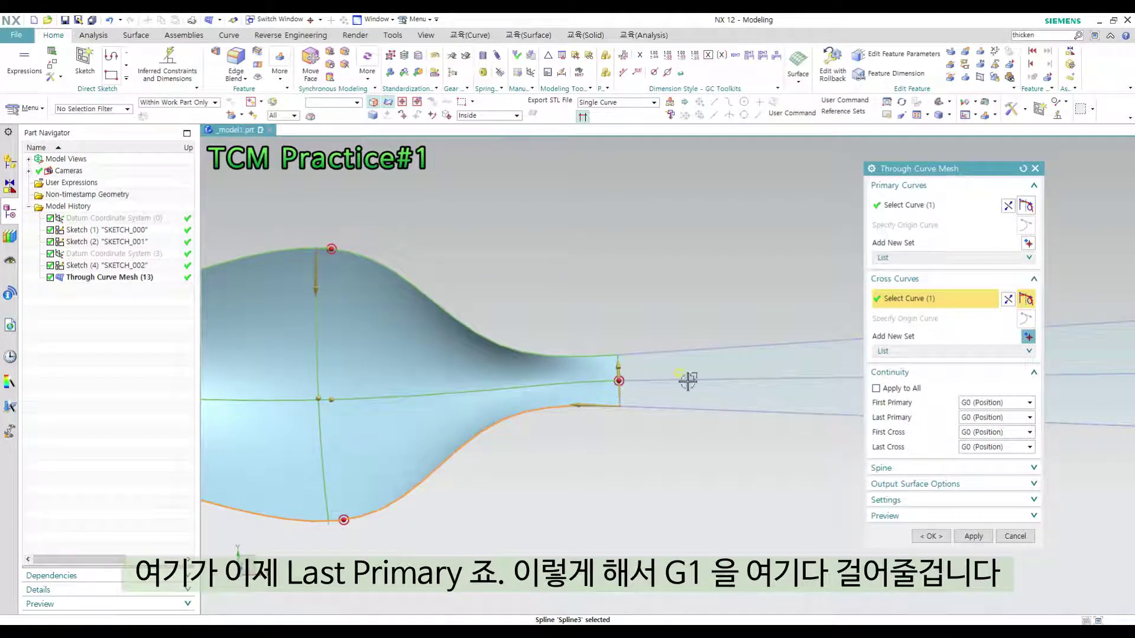
left_click(983, 419)
left_click(984, 436)
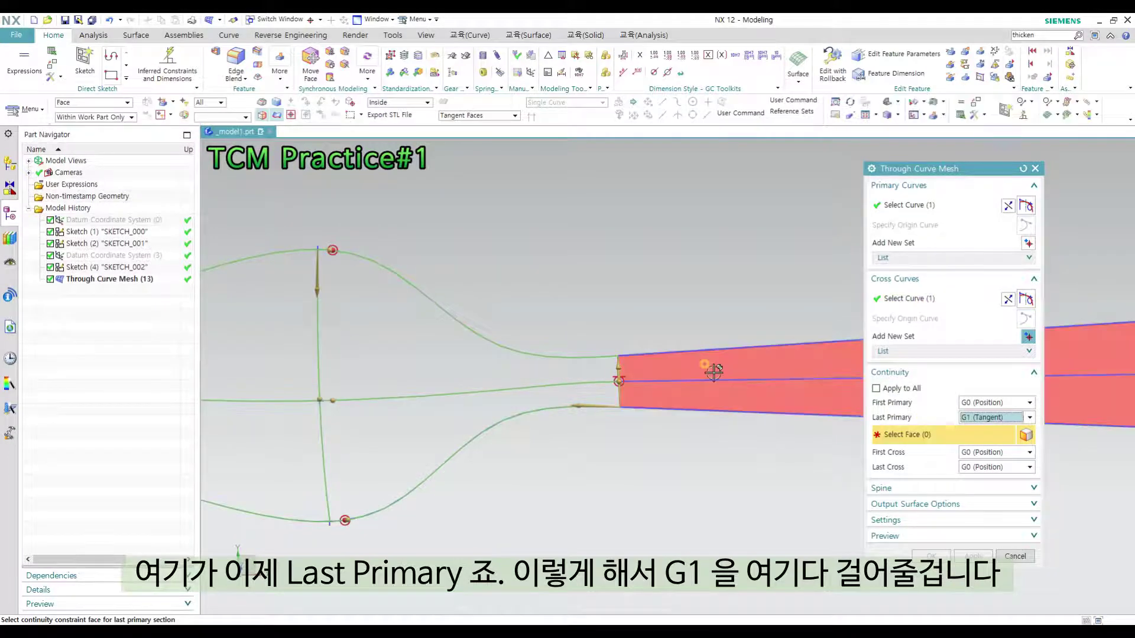
left_click(739, 408)
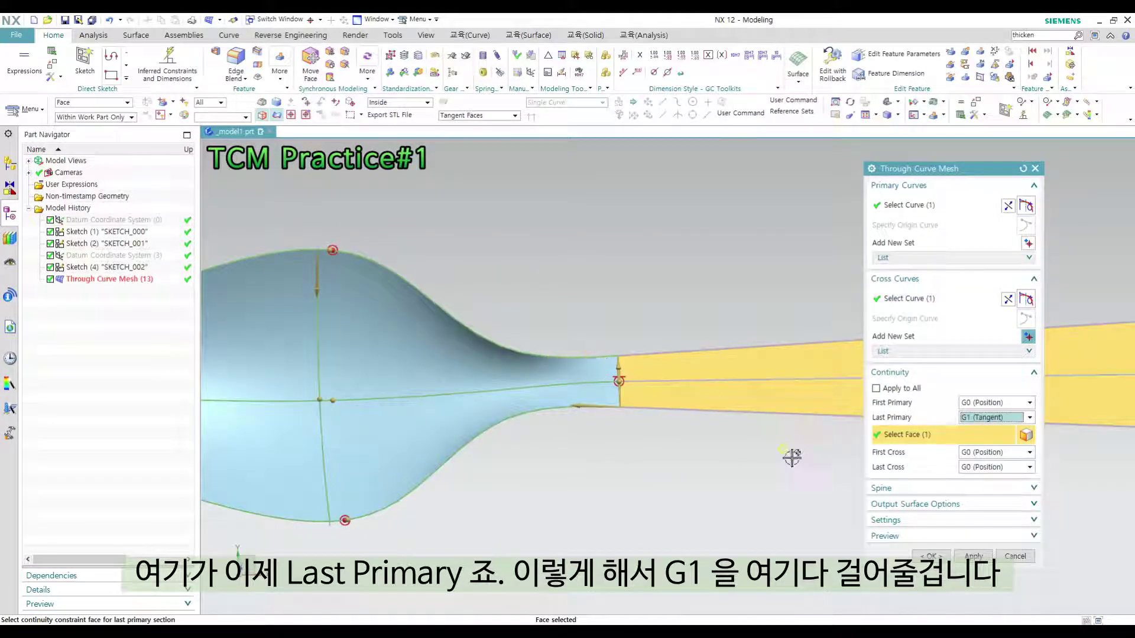
left_click(932, 556)
Hide all sketches and view the handle and bowl surfaces on their own
key("ctrl+f")
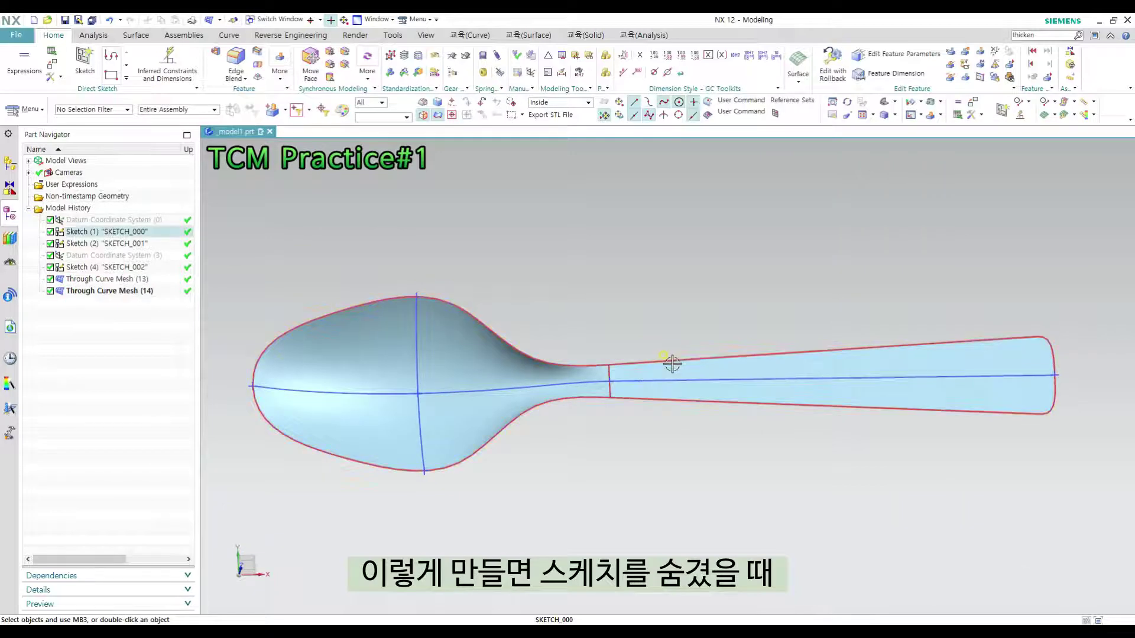
key("ctrl+w")
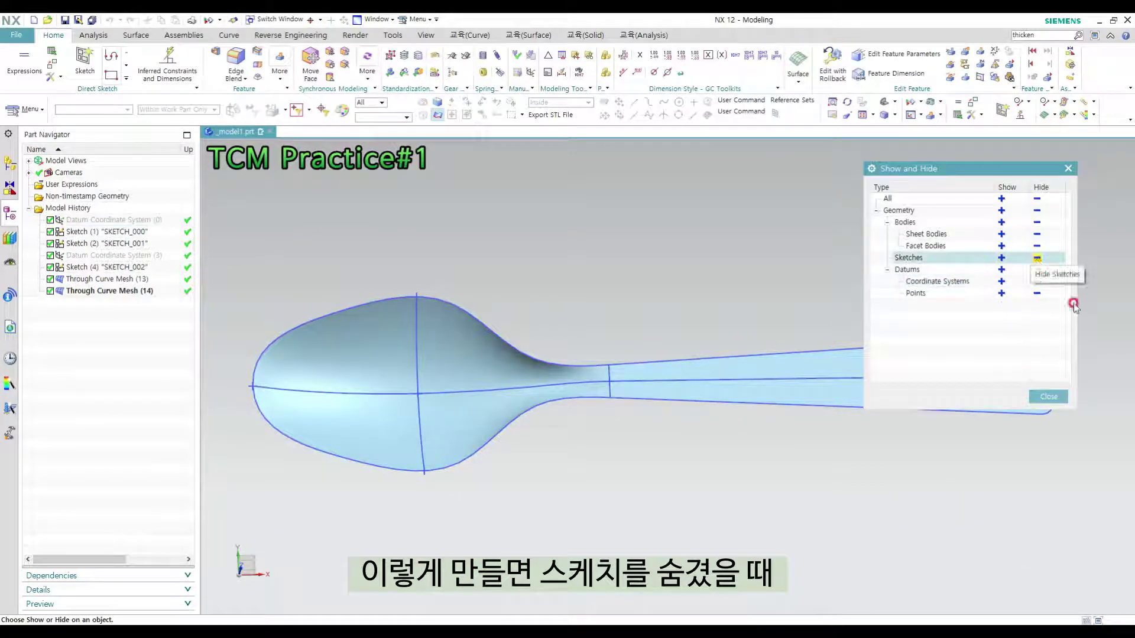
left_click(1037, 258)
middle_click(770, 424)
mouse_move(770, 423)
middle_mouse_down()
mouse_move(785, 425)
mouse_move(773, 386)
middle_mouse_up()
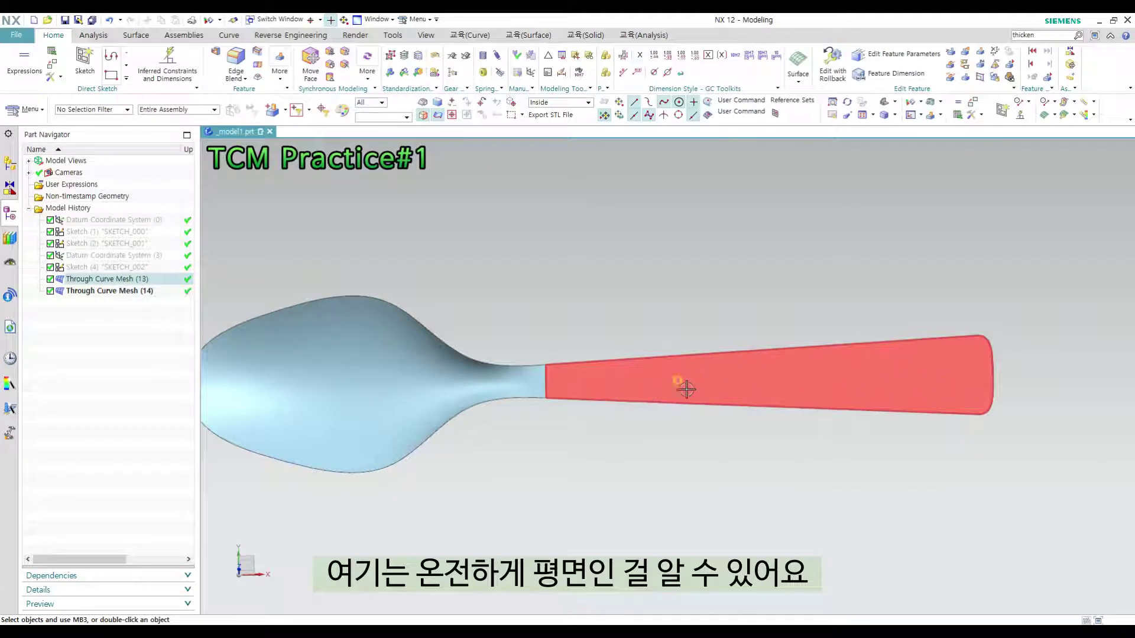
scroll(683, 389, "down", 2)
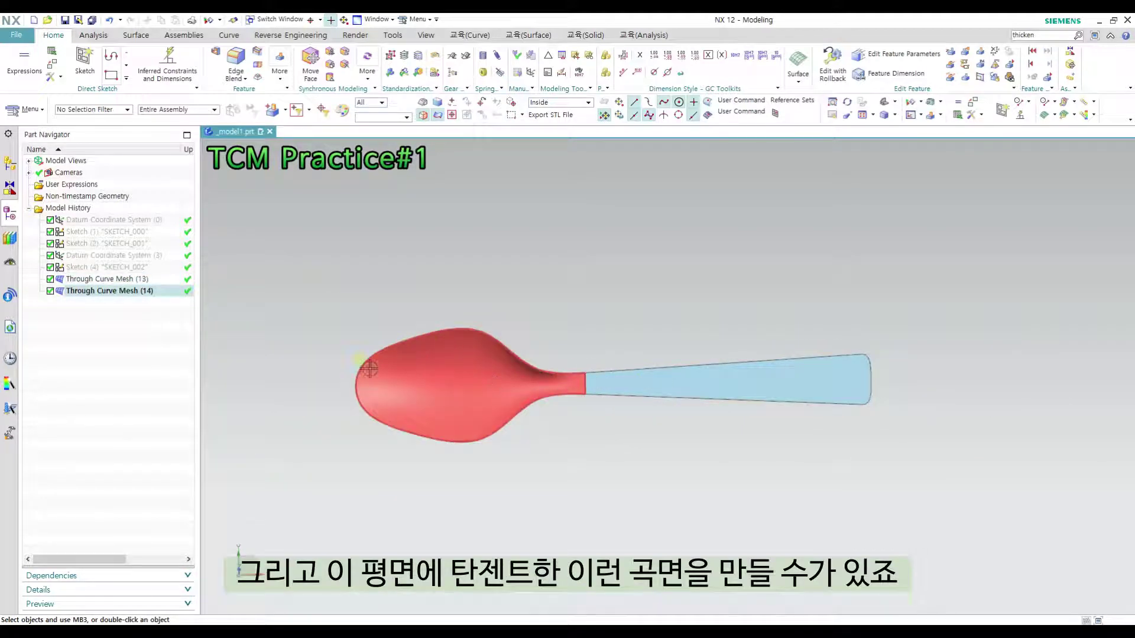
middle_click_drag(634, 397, 722, 406)
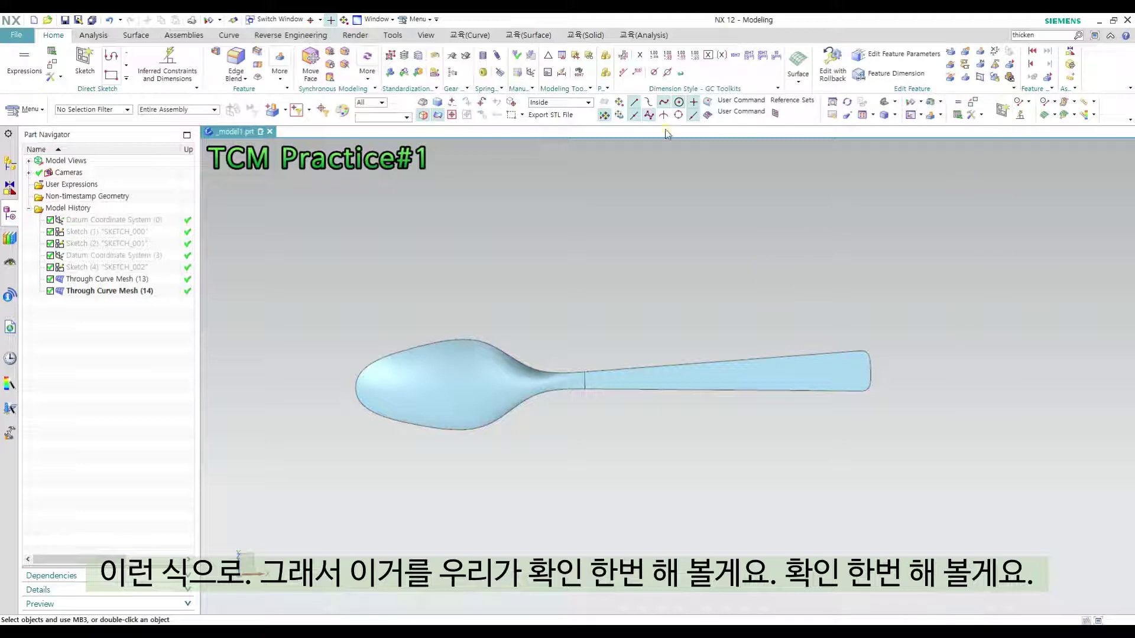
Check the flatness of the handle face with a dynamic Geometric Properties analysis of its minimum and maximum radius
left_click(649, 36)
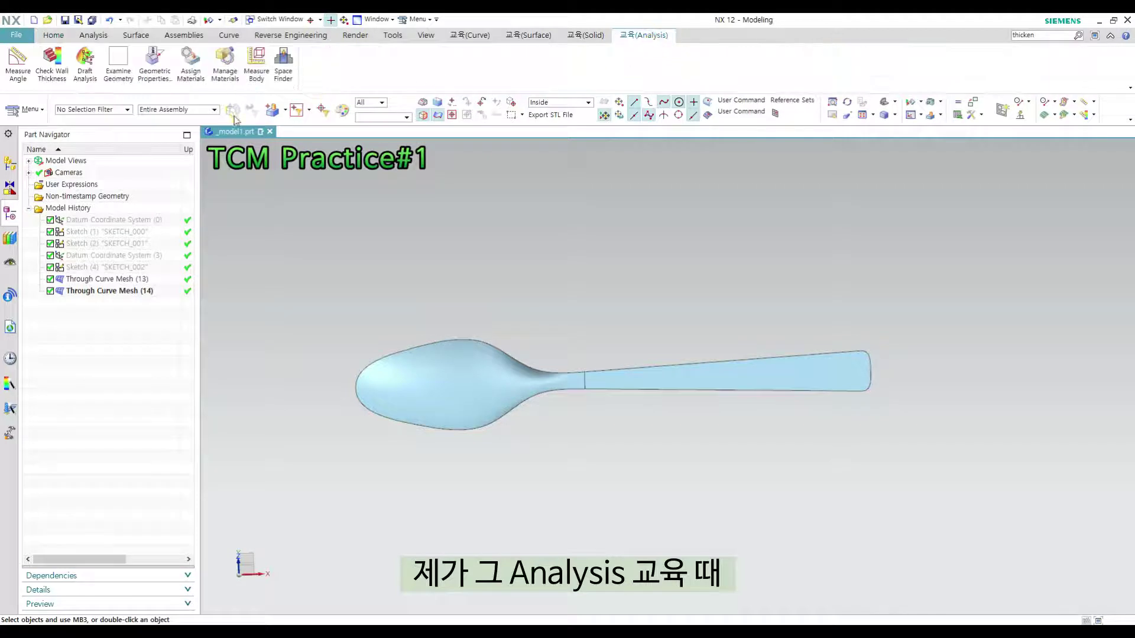
left_click(154, 65)
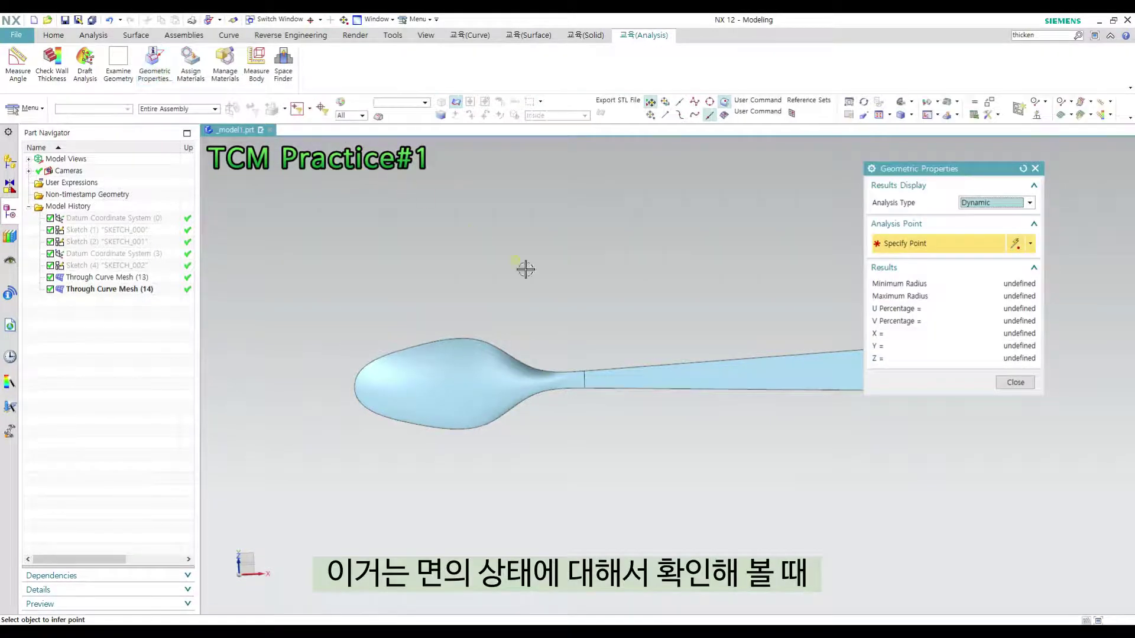
middle_click_drag(695, 315, 620, 314, "shift")
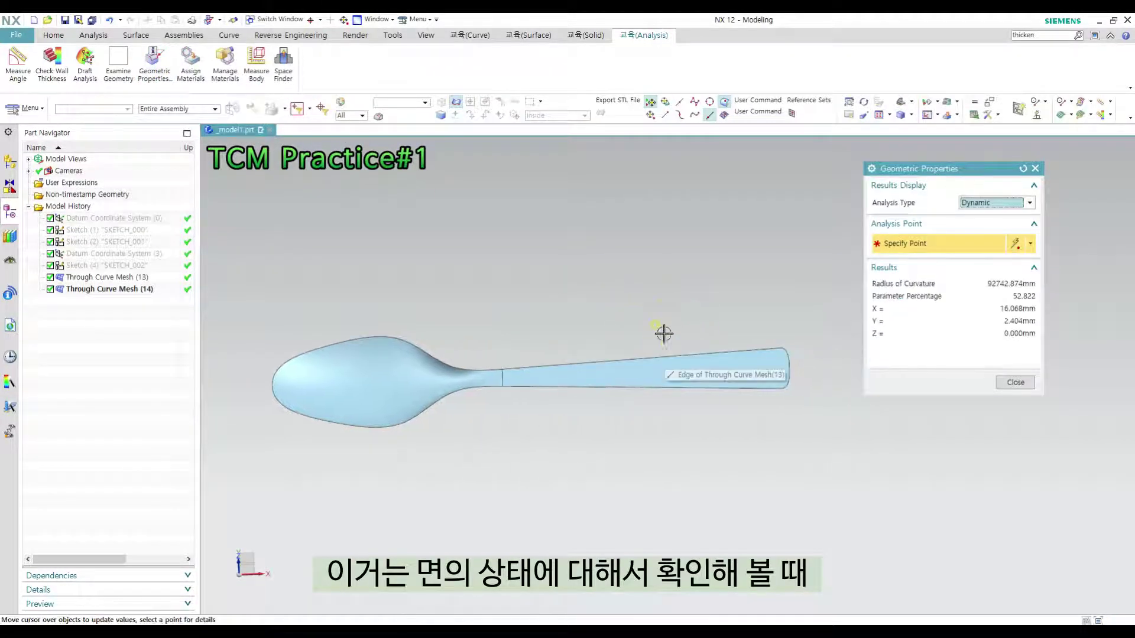
middle_click_drag(756, 307, 770, 324)
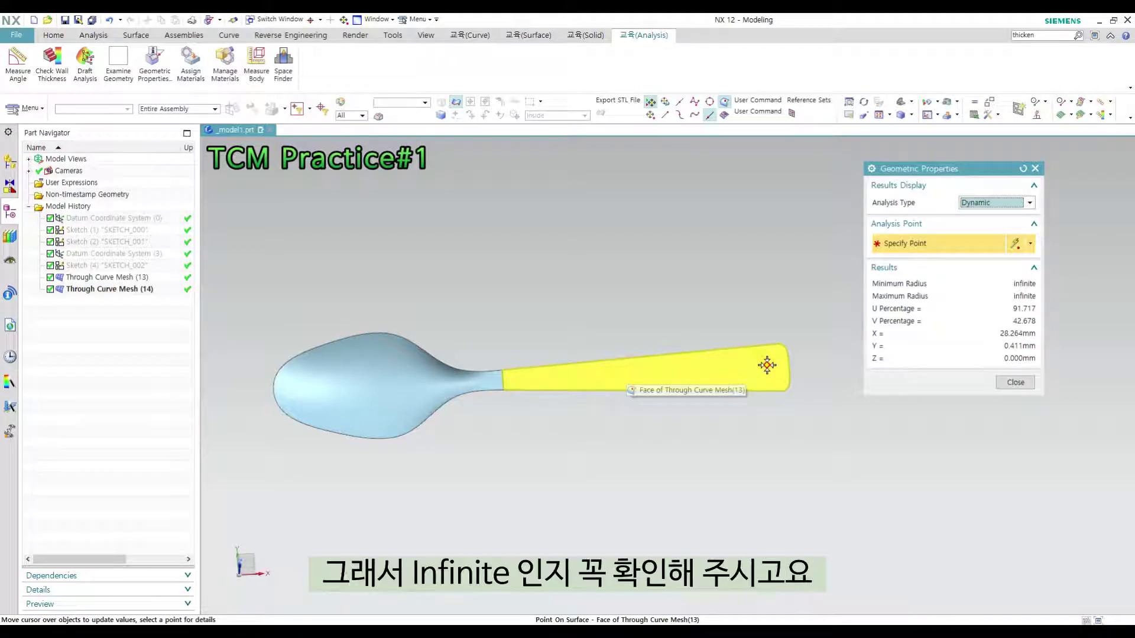
key("Escape")
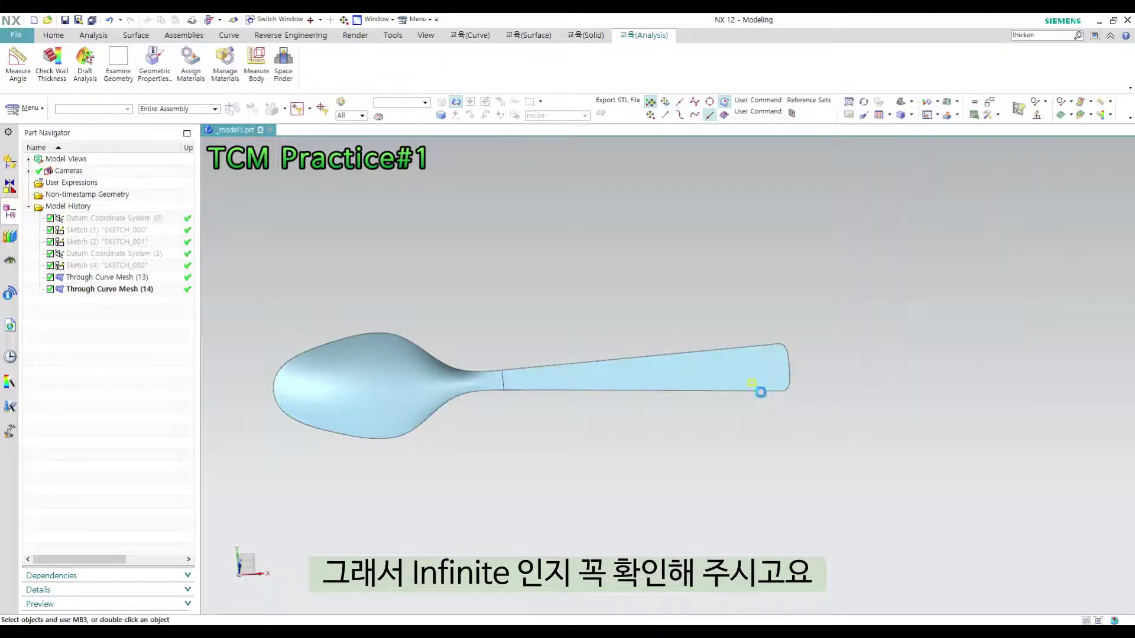
middle_click_drag(598, 425, 649, 425, "shift")
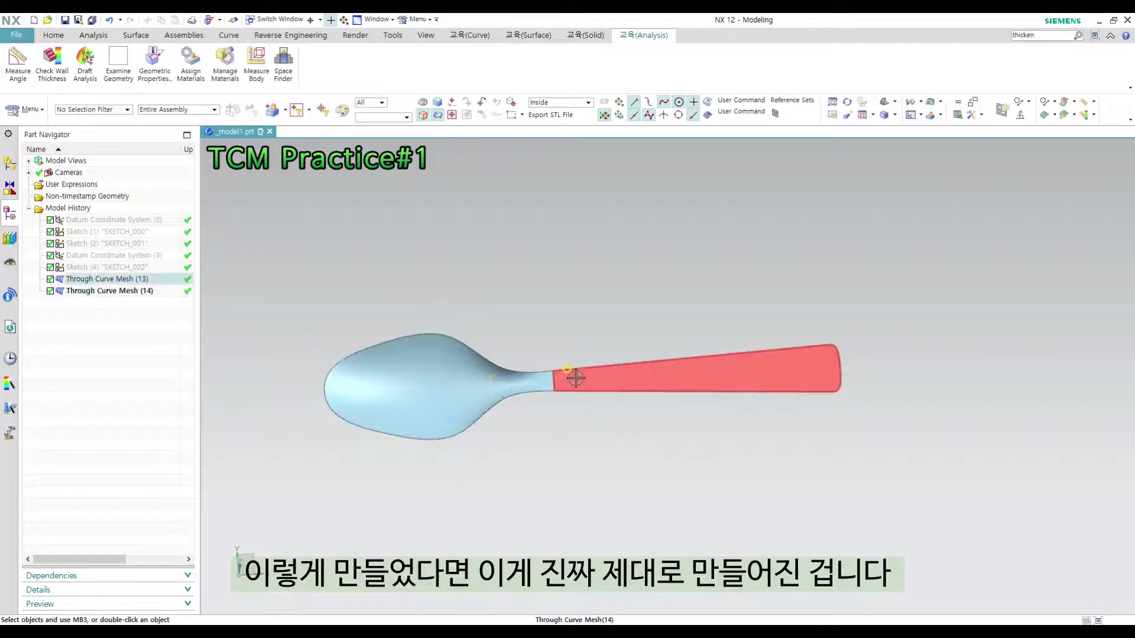
middle_click_drag(545, 405, 498, 411)
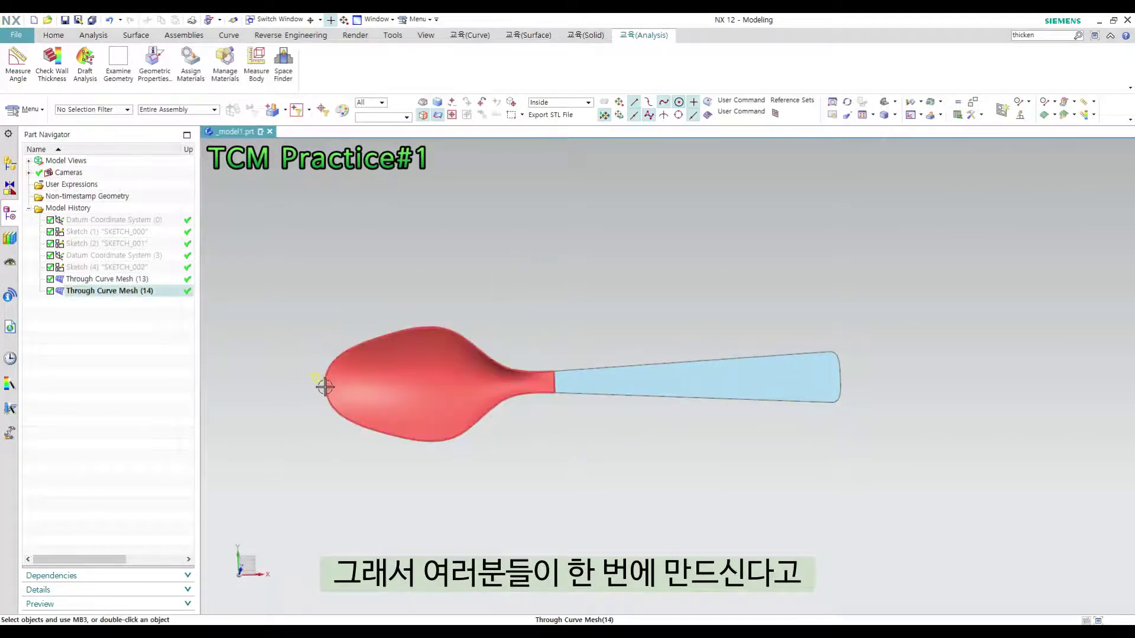